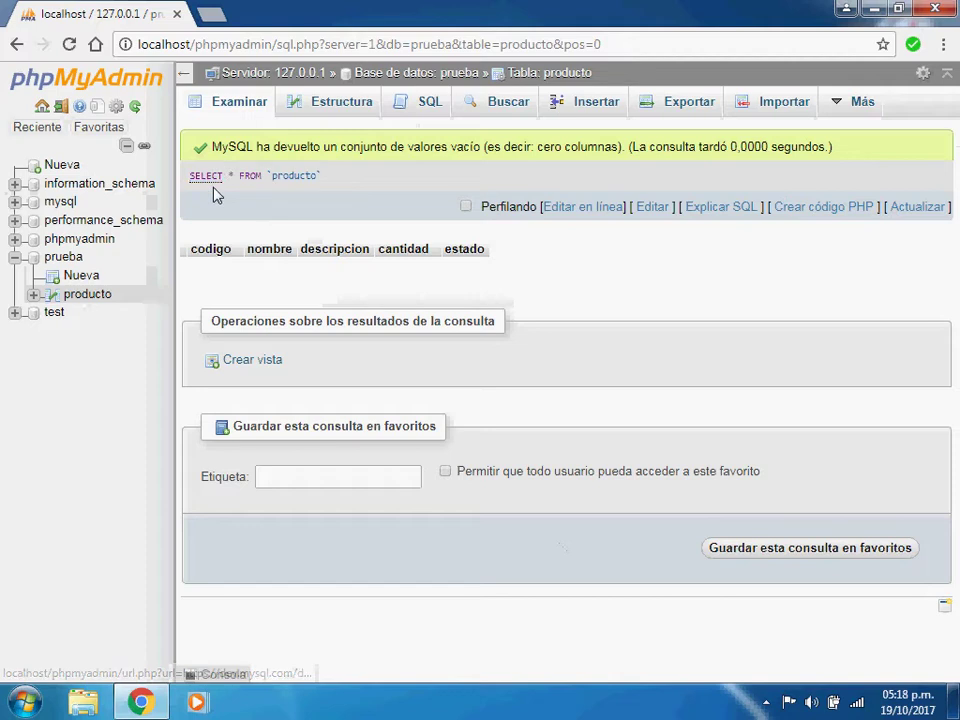
- Examine the SELECT query of the producto table, then view the table's SQL query editor
{"action": "double_click", "coordinate": [232, 177]}
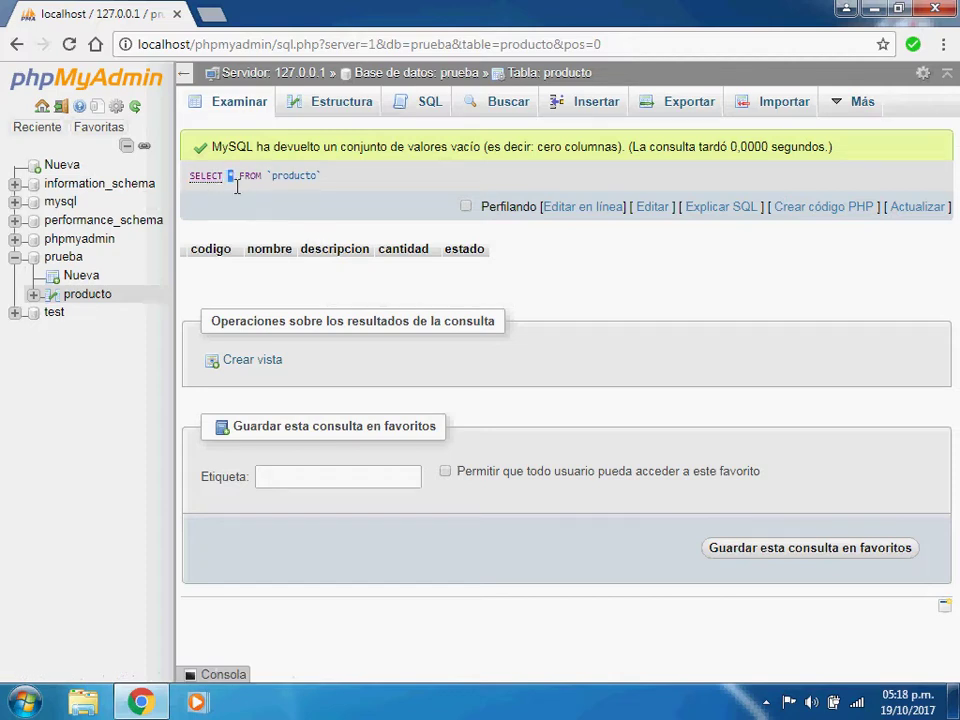
{"action": "double_click", "coordinate": [251, 177]}
{"action": "double_click", "coordinate": [292, 177]}
{"action": "left_click", "coordinate": [250, 206]}
{"action": "left_click", "coordinate": [430, 106]}
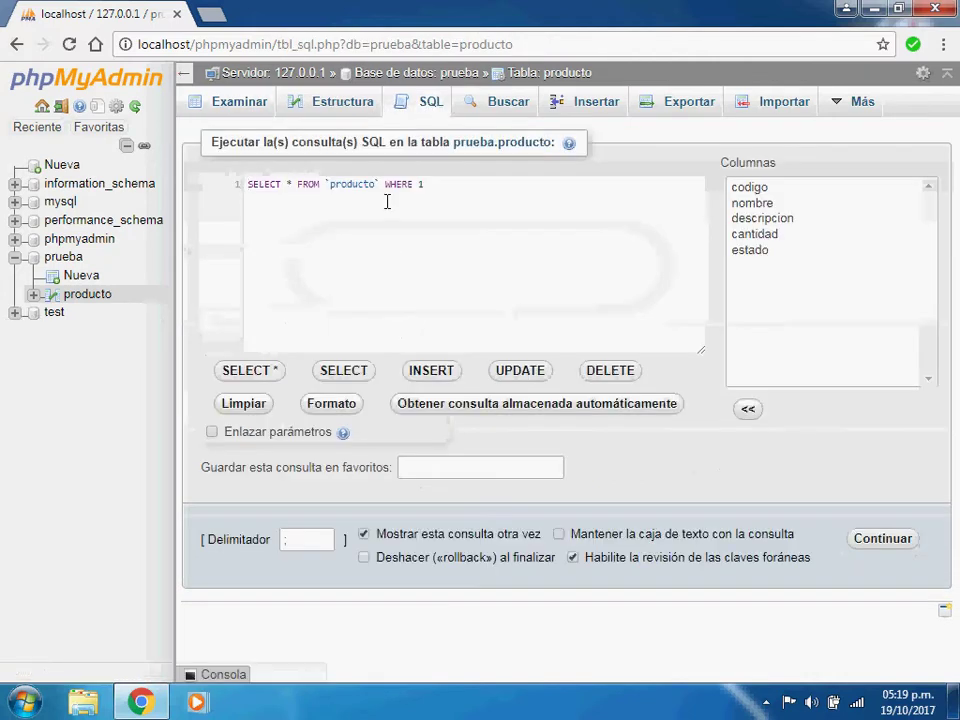
{"action": "double_click", "coordinate": [249, 186]}
- Start a new row in the producto table with codigo 0 and nombre "Destornillador"
{"action": "left_click", "coordinate": [591, 112]}
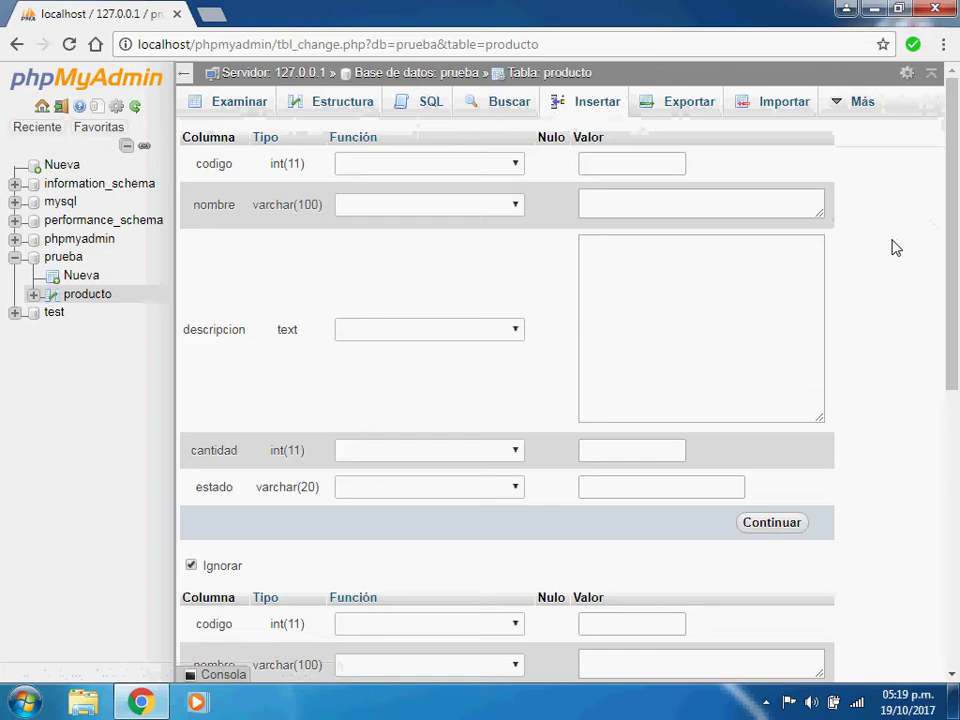
{"action": "scroll", "coordinate": [895, 247], "scroll_direction": "down", "scroll_amount": 3}
{"action": "scroll", "coordinate": [895, 247], "scroll_direction": "down", "scroll_amount": 3}
{"action": "scroll", "coordinate": [892, 250], "scroll_direction": "up", "scroll_amount": 6}
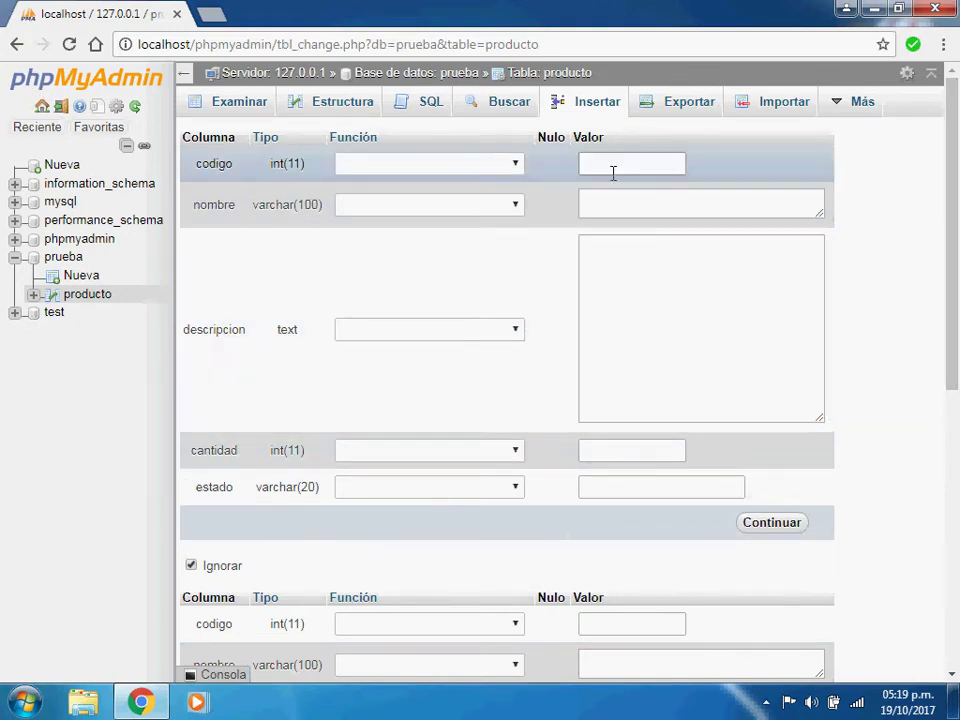
{"action": "left_click", "coordinate": [614, 170]}
{"action": "type", "text": "0"}
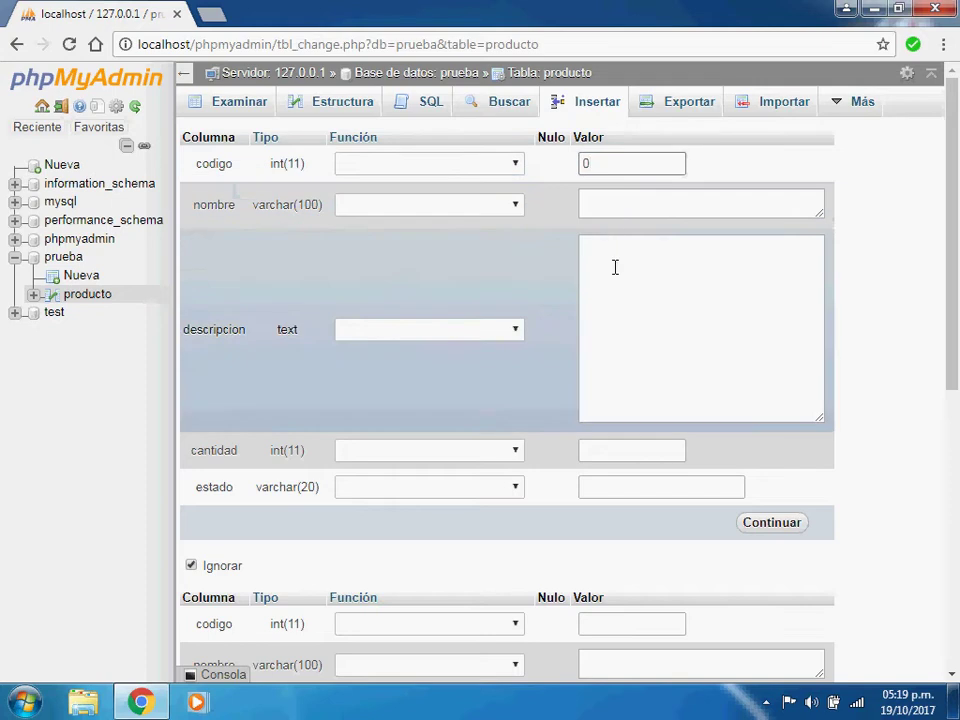
{"action": "left_click", "coordinate": [636, 204]}
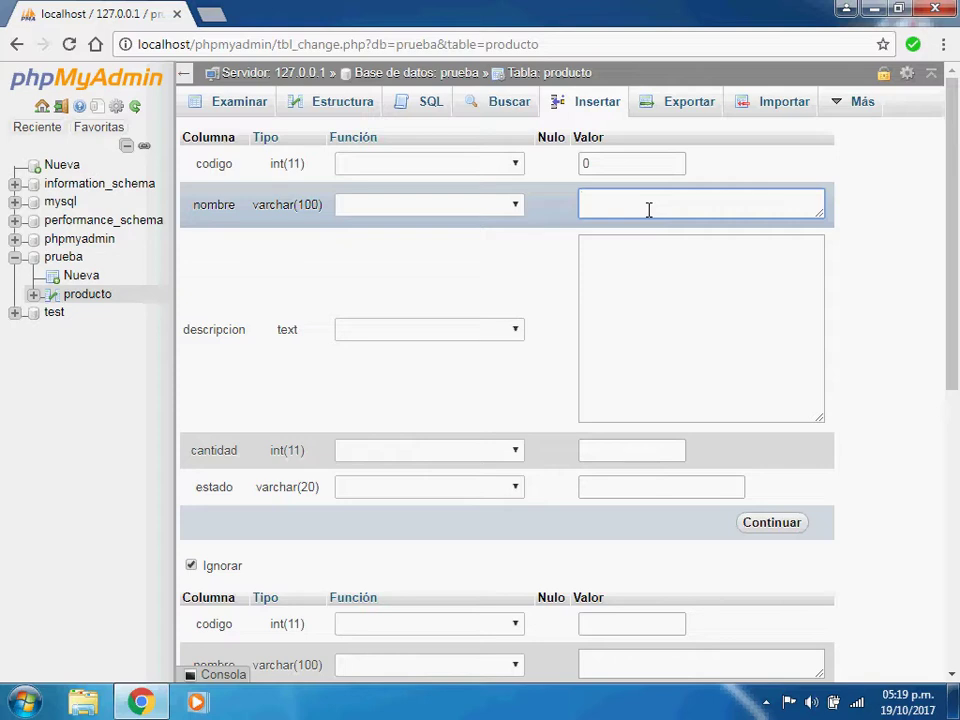
{"action": "type", "text": "stori"}
{"action": "type", "text": "illador"}
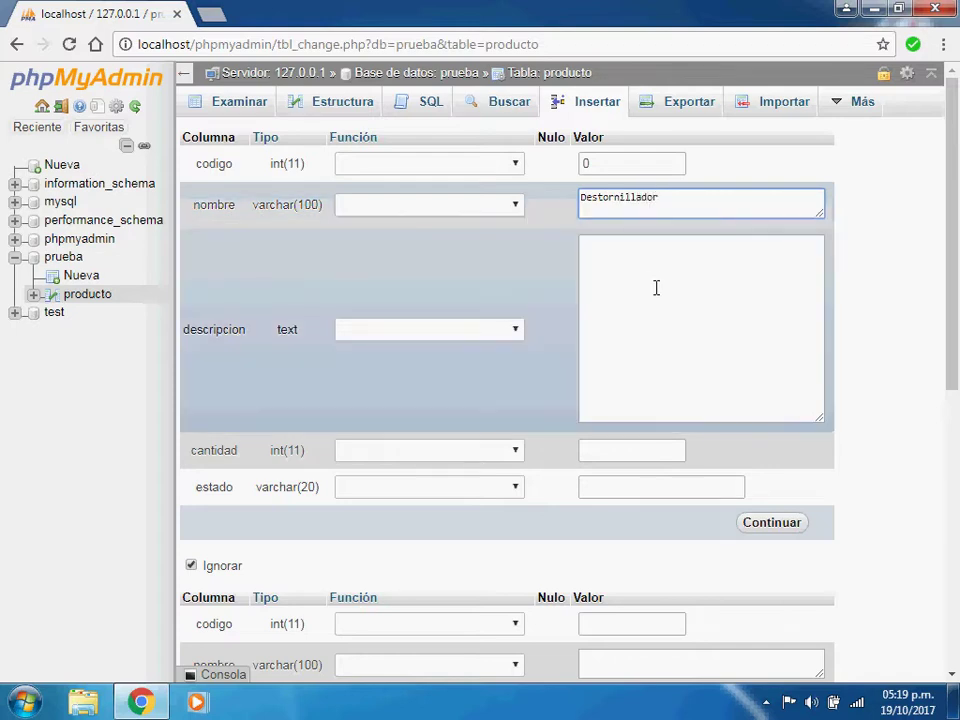
- Fill in the first row's descripcion with the lines "Herramienta de Construcción" and "Descripción de funcionamiento"
{"action": "left_click", "coordinate": [656, 288]}
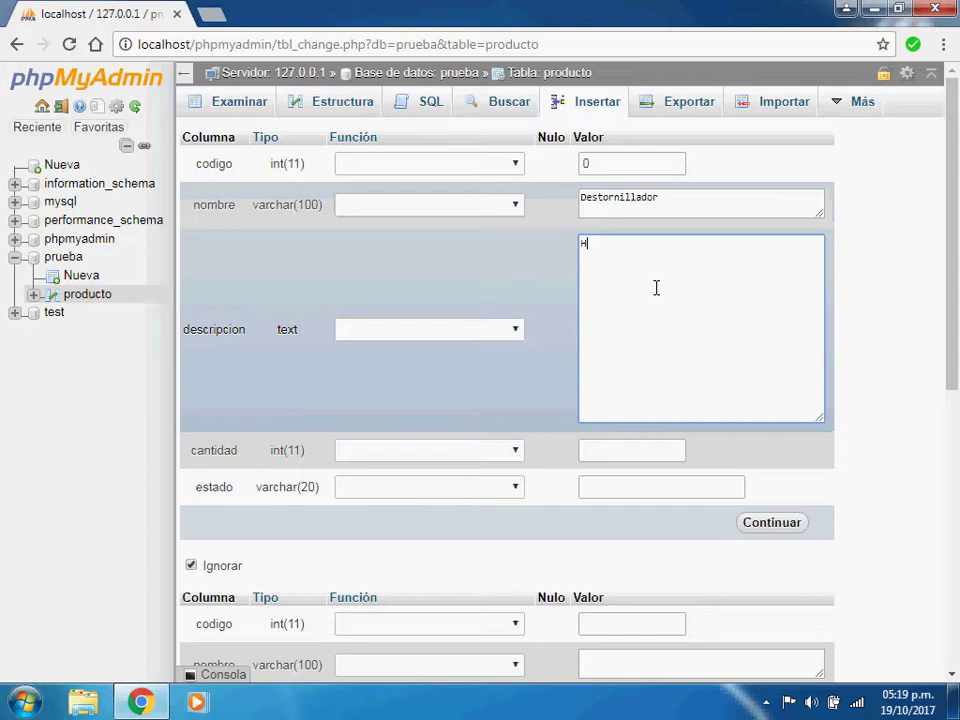
{"action": "type", "text": "Herramienta"}
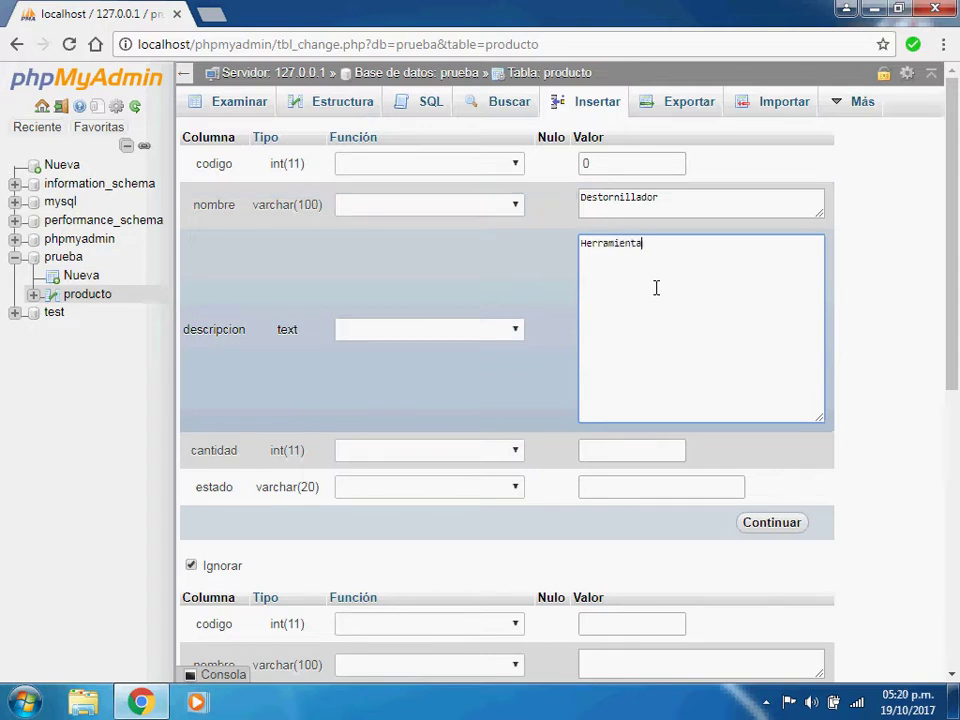
{"action": "type", "text": " de Construcción"}
{"action": "key", "text": "Return"}
{"action": "type", "text": "escripci"}
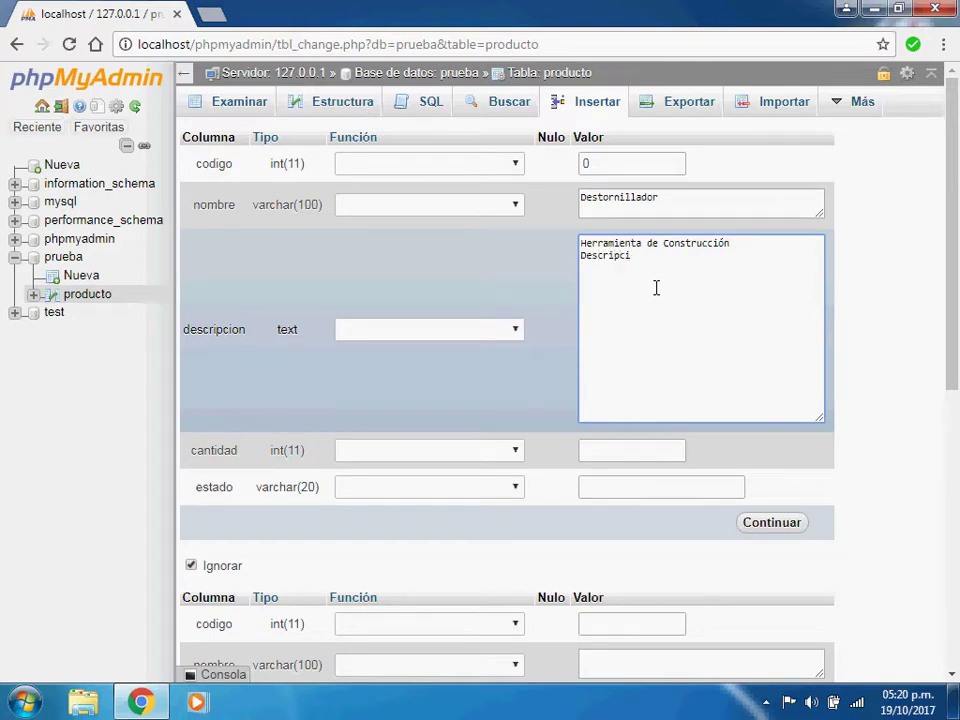
{"action": "type", "text": "ón de funcionamiento"}
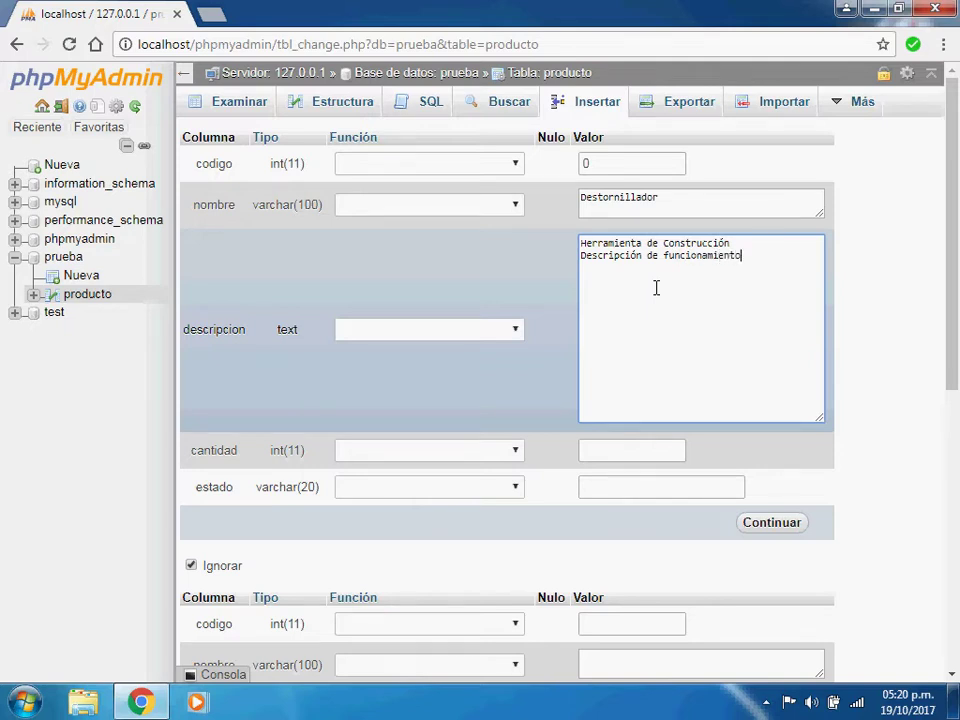
{"action": "key", "text": "Return"}
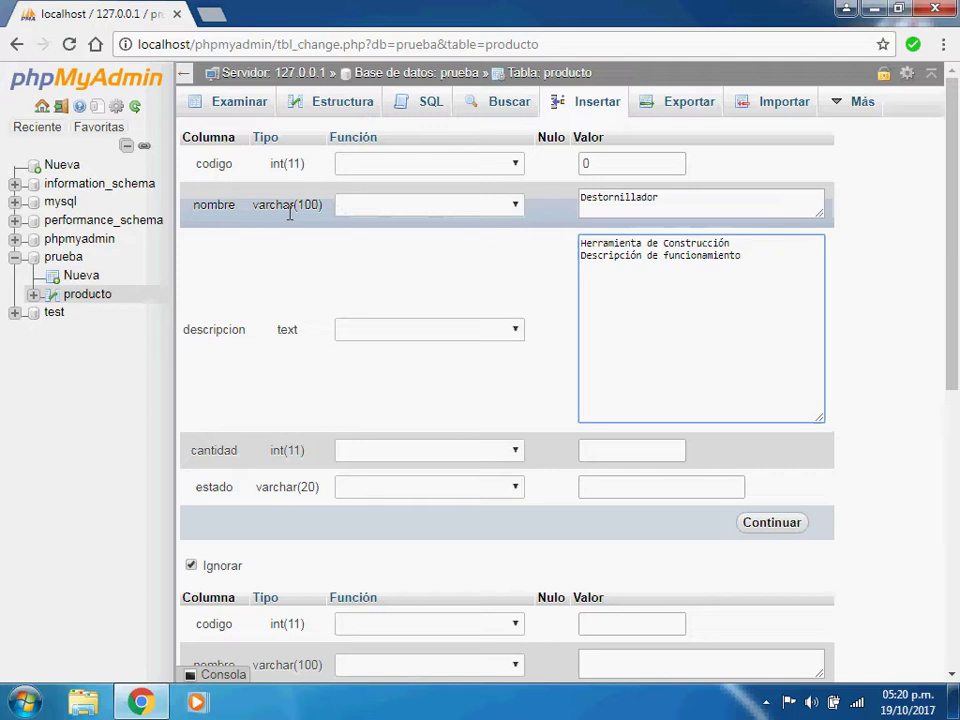
{"action": "left_click_drag", "start_coordinate": [249, 210], "coordinate": [336, 214]}
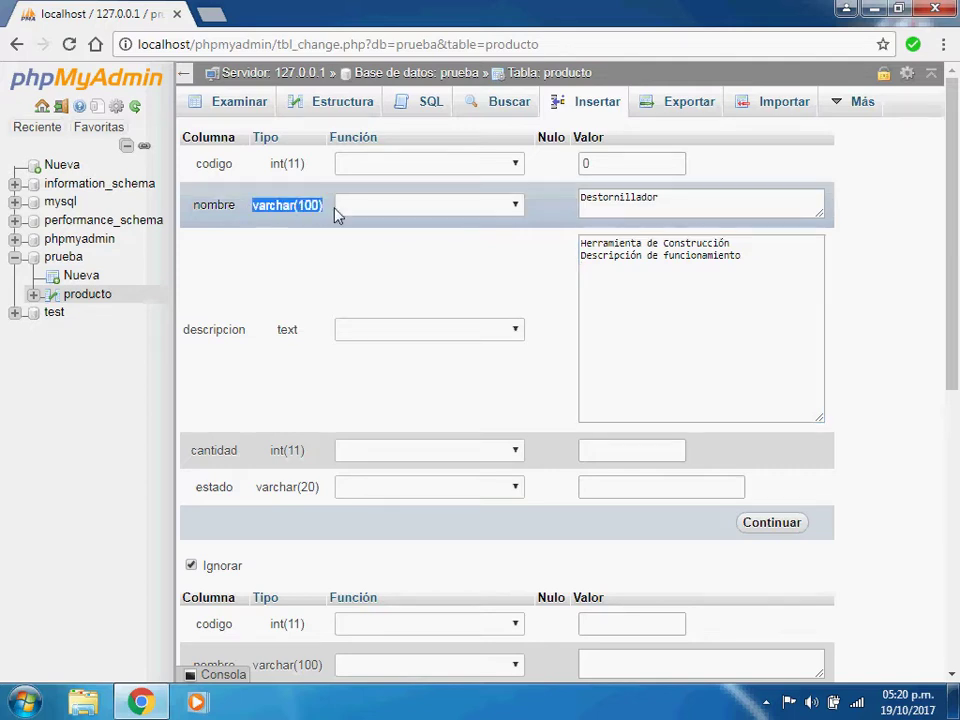
{"action": "left_click", "coordinate": [723, 209]}
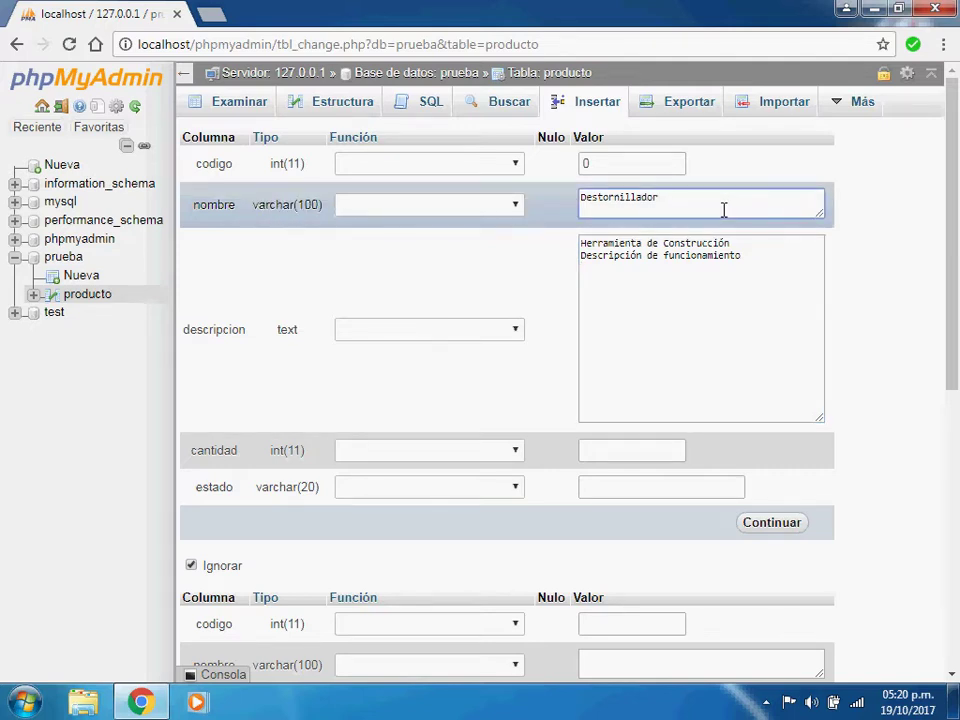
{"action": "left_click_drag", "start_coordinate": [714, 210], "coordinate": [590, 205]}
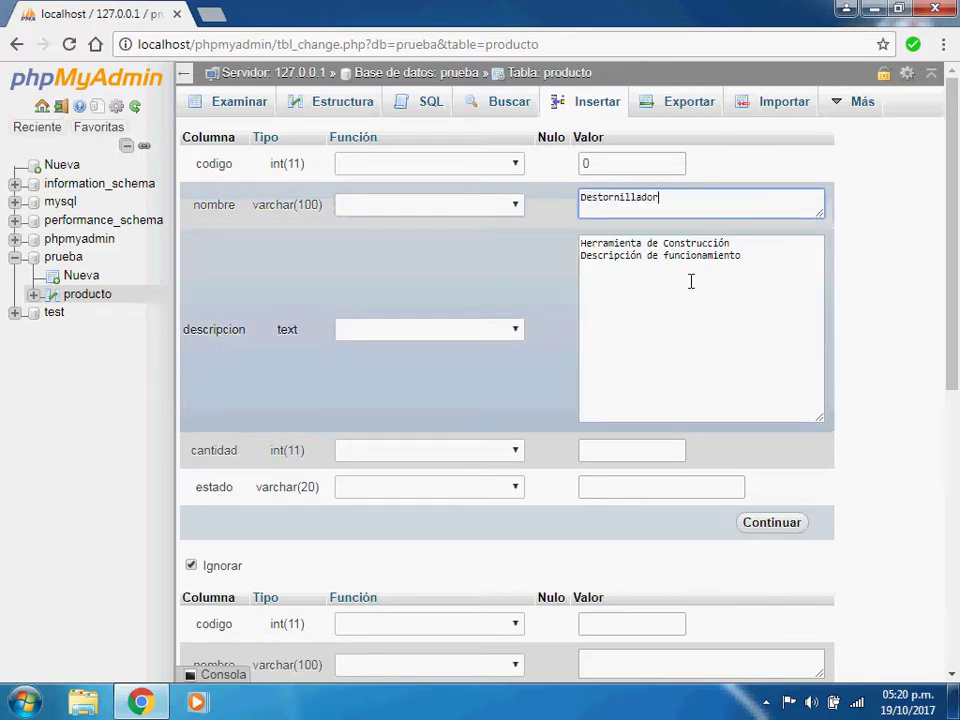
{"action": "left_click", "coordinate": [776, 263]}
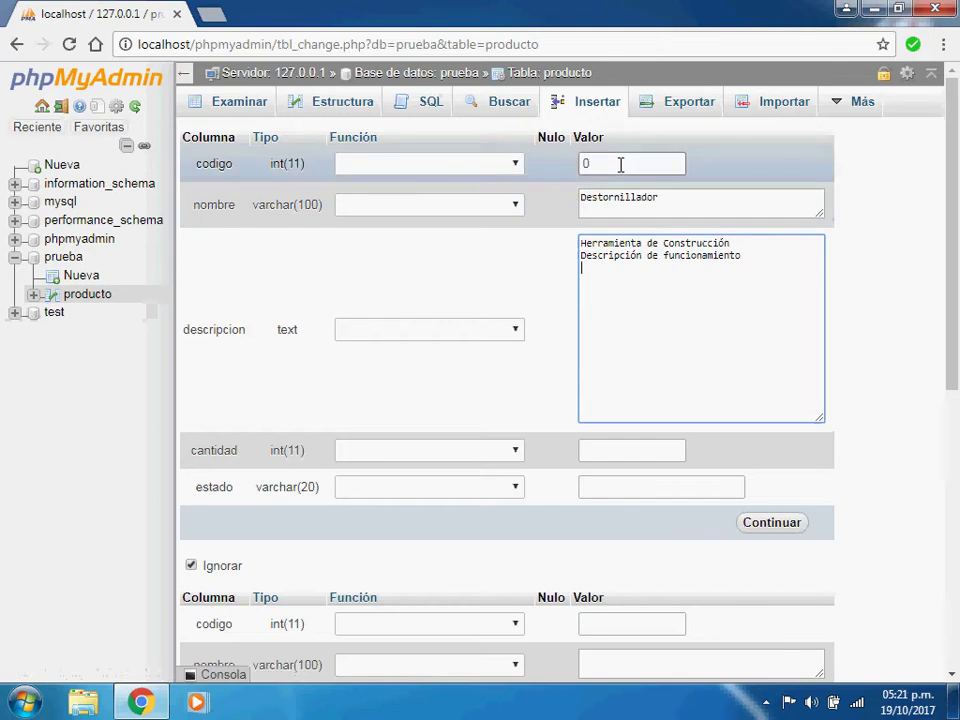
{"action": "left_click", "coordinate": [658, 164]}
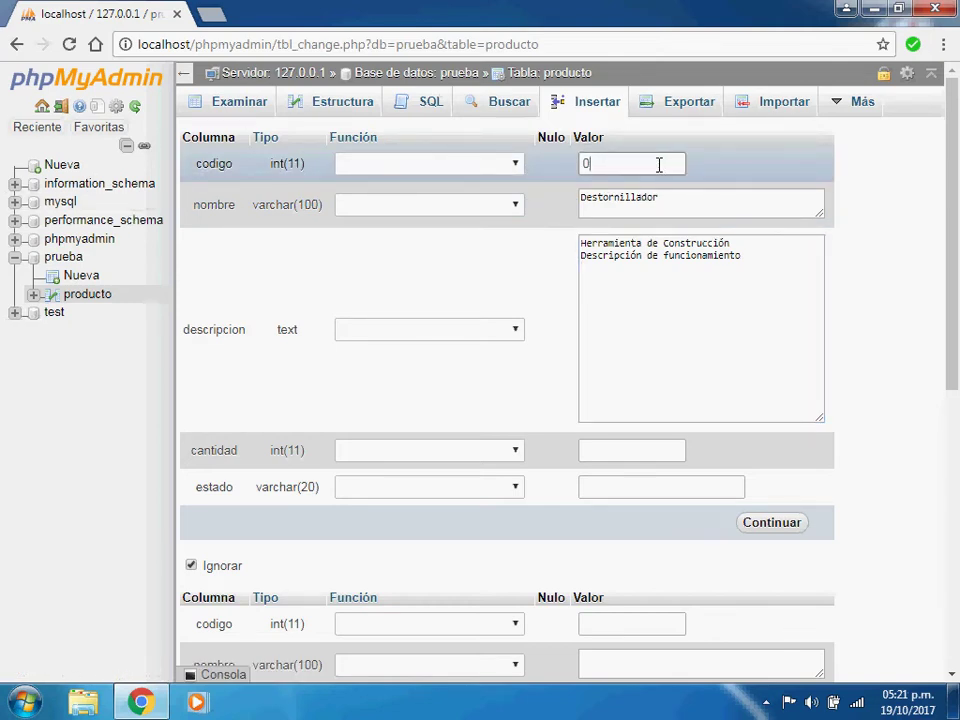
{"action": "double_click", "coordinate": [584, 164]}
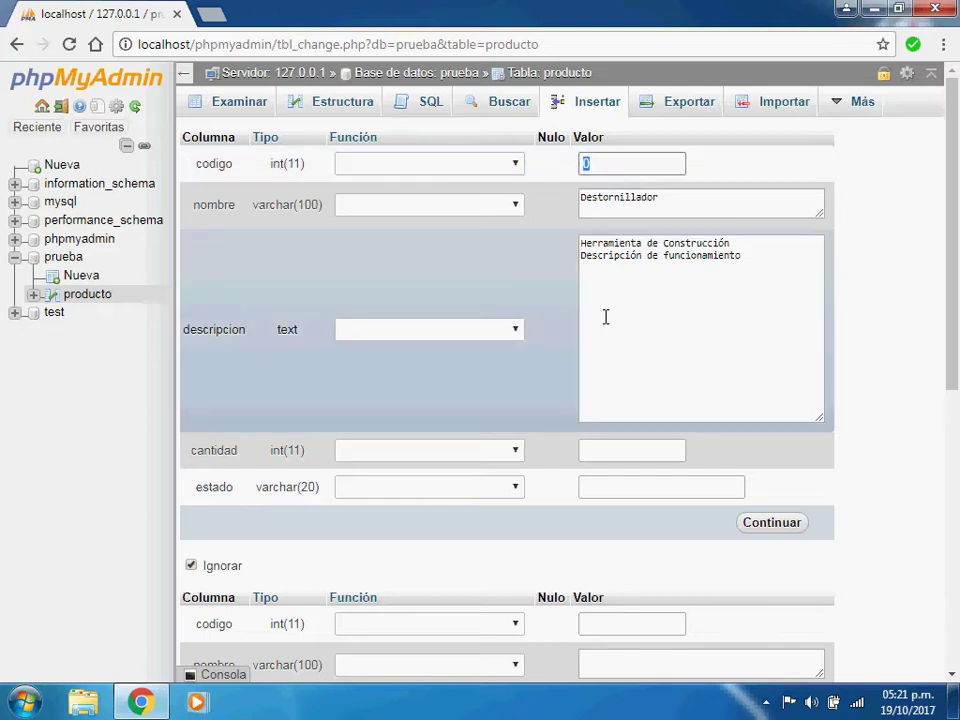
- Set the first row's cantidad to 97 and its estado to "Activo"
{"action": "scroll", "coordinate": [683, 332], "scroll_direction": "down", "scroll_amount": 1}
{"action": "left_click", "coordinate": [654, 362]}
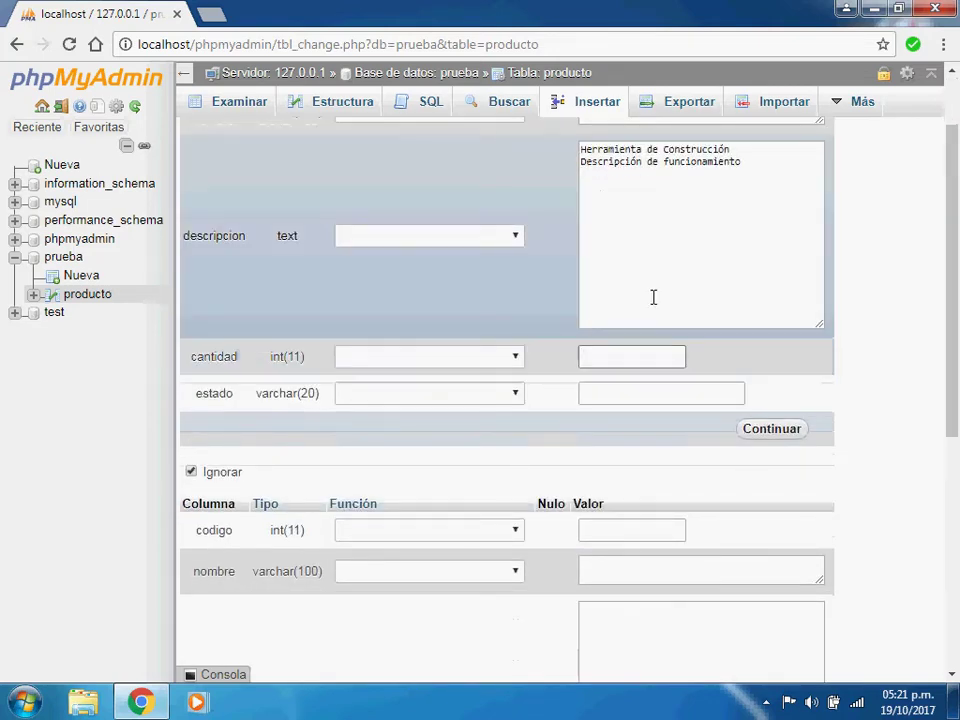
{"action": "scroll", "coordinate": [687, 271], "scroll_direction": "up", "scroll_amount": 1}
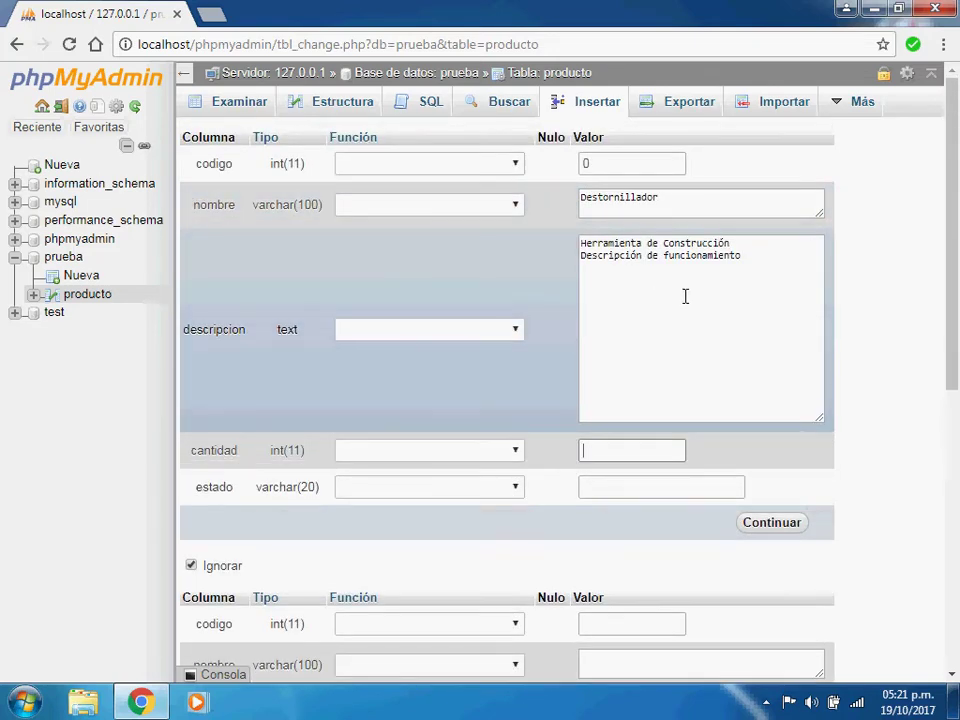
{"action": "type", "text": "97"}
{"action": "left_click", "coordinate": [649, 488]}
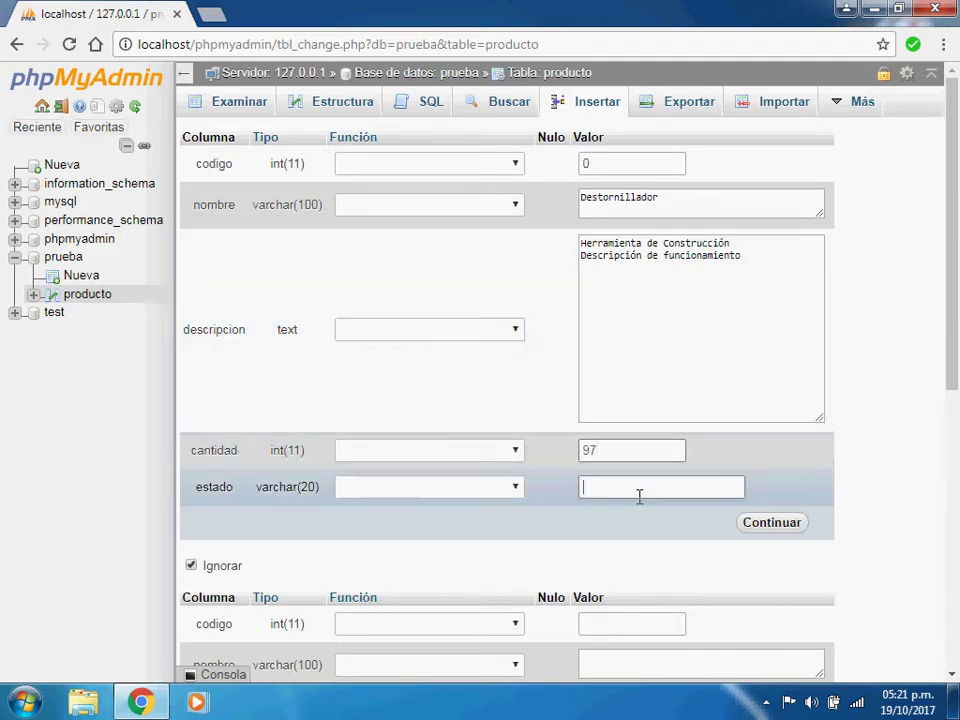
{"action": "scroll", "coordinate": [630, 395], "scroll_direction": "down", "scroll_amount": 1}
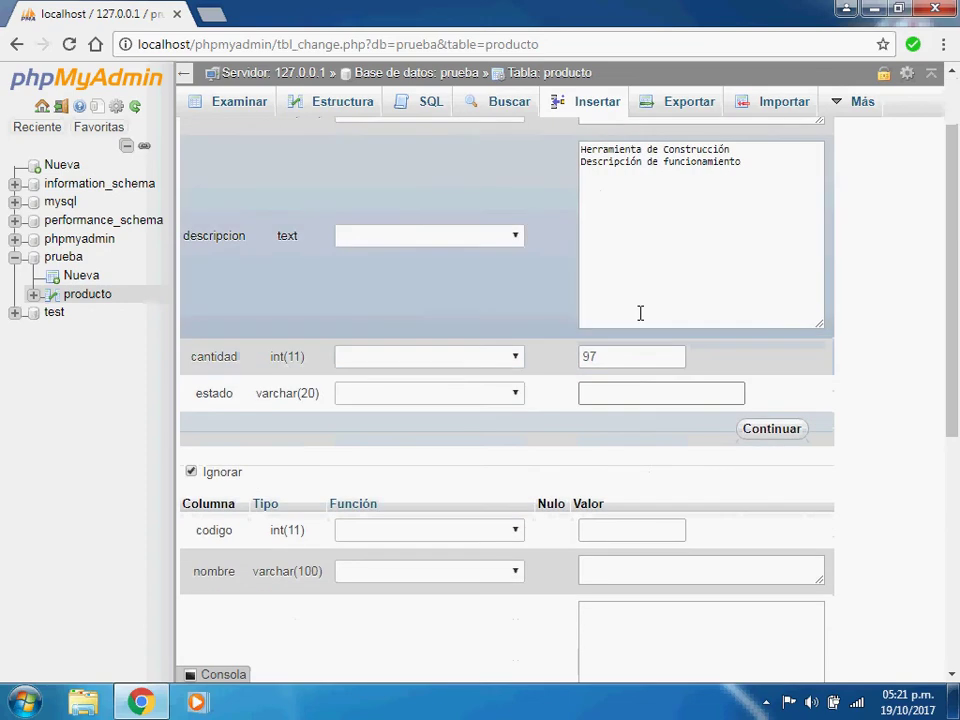
{"action": "type", "text": "Activo"}
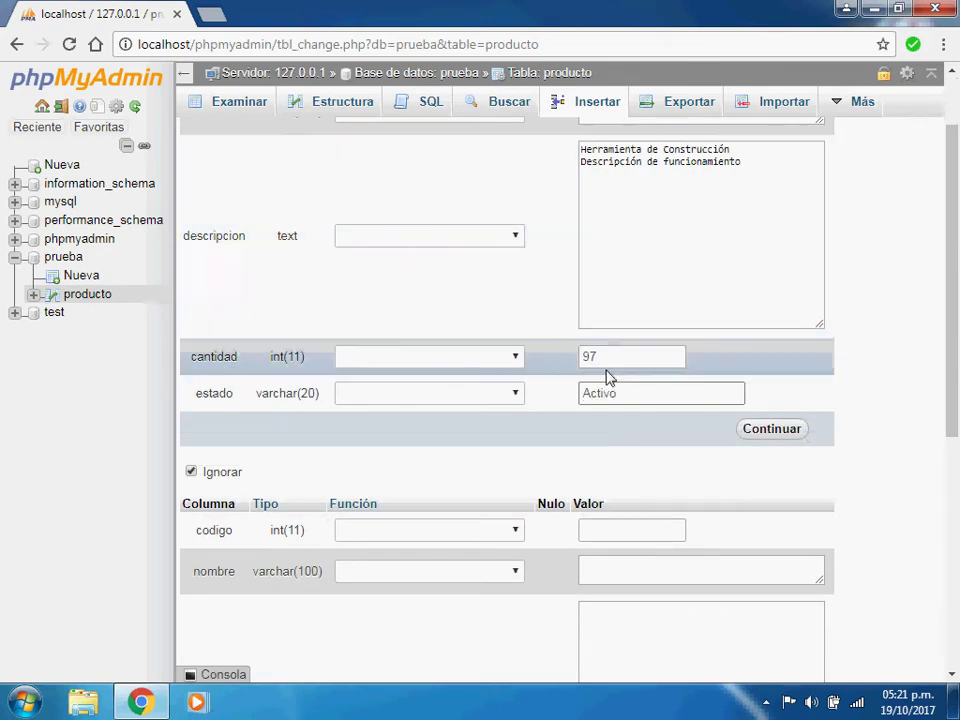
- Review the values entered for the first row, the blank second row and the insertion options below them
{"action": "double_click", "coordinate": [589, 357]}
{"action": "left_click_drag", "start_coordinate": [621, 394], "coordinate": [568, 386]}
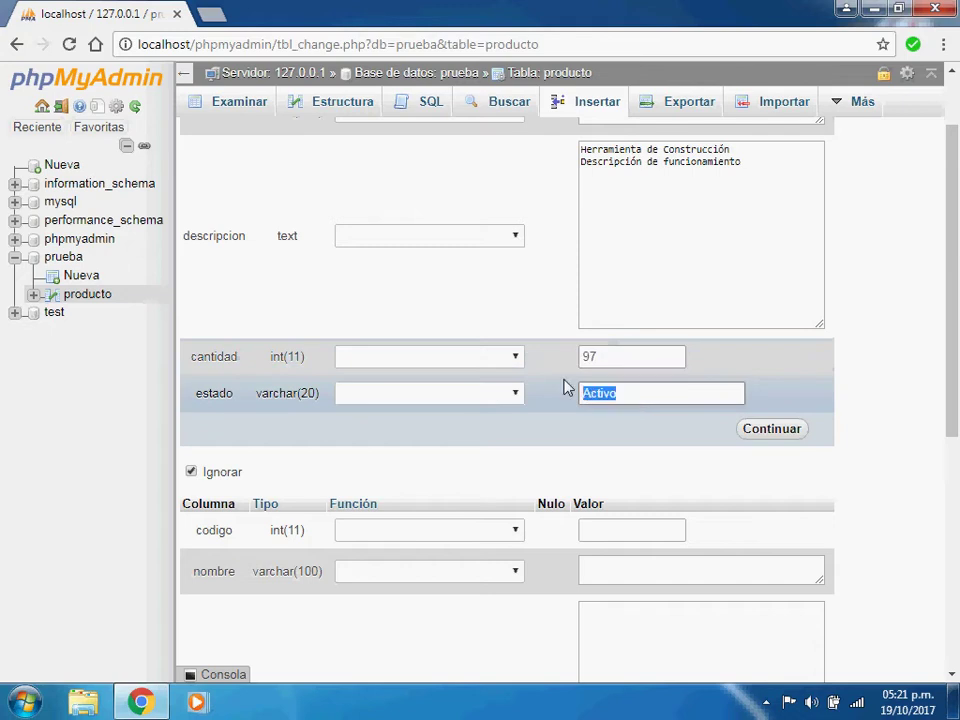
{"action": "scroll", "coordinate": [679, 363], "scroll_direction": "up", "scroll_amount": 1}
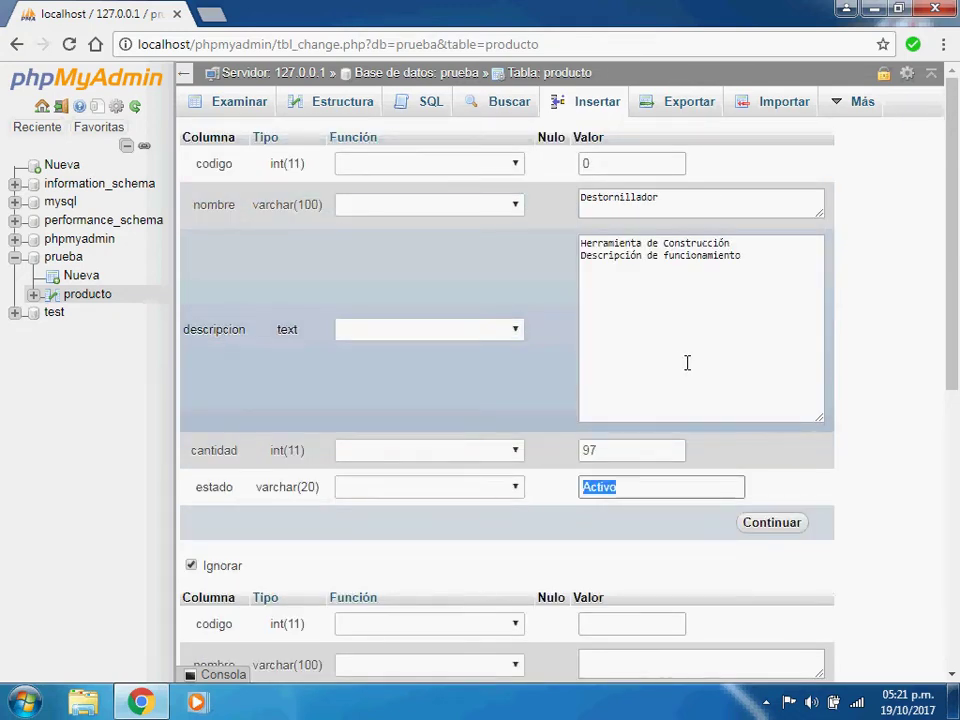
{"action": "left_click_drag", "start_coordinate": [612, 452], "coordinate": [589, 455]}
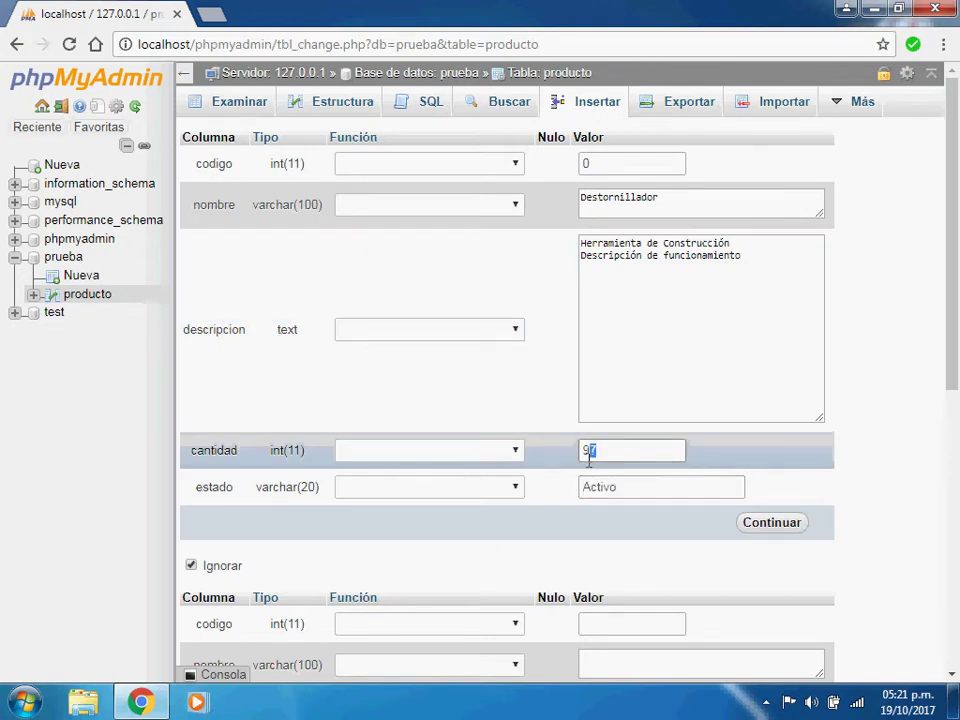
{"action": "left_click_drag", "start_coordinate": [634, 493], "coordinate": [677, 501]}
{"action": "left_click", "coordinate": [666, 490]}
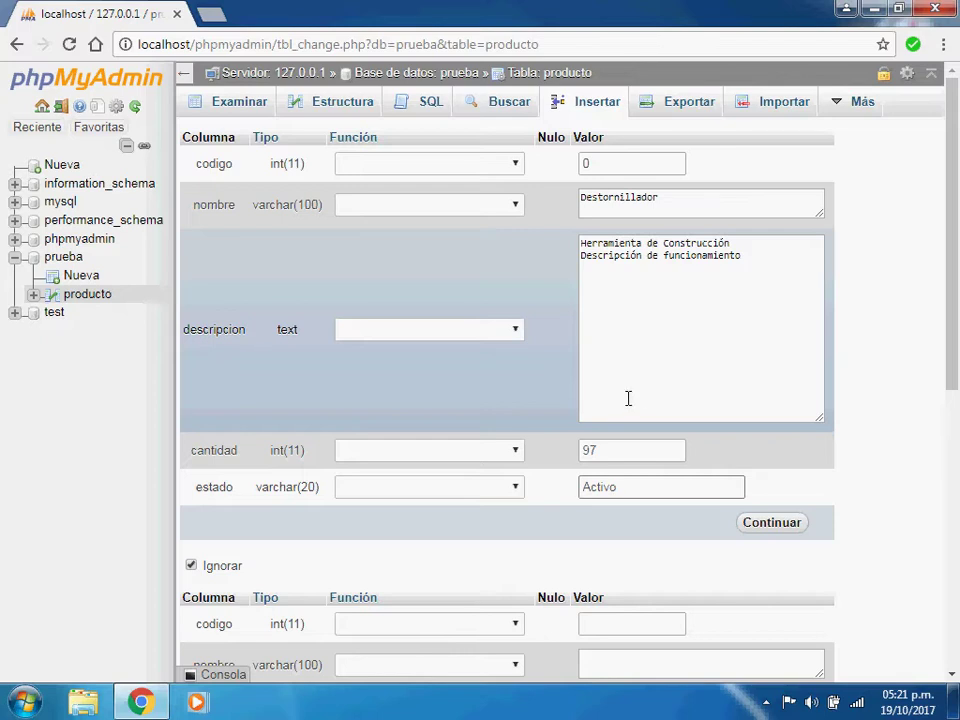
{"action": "left_click", "coordinate": [640, 163]}
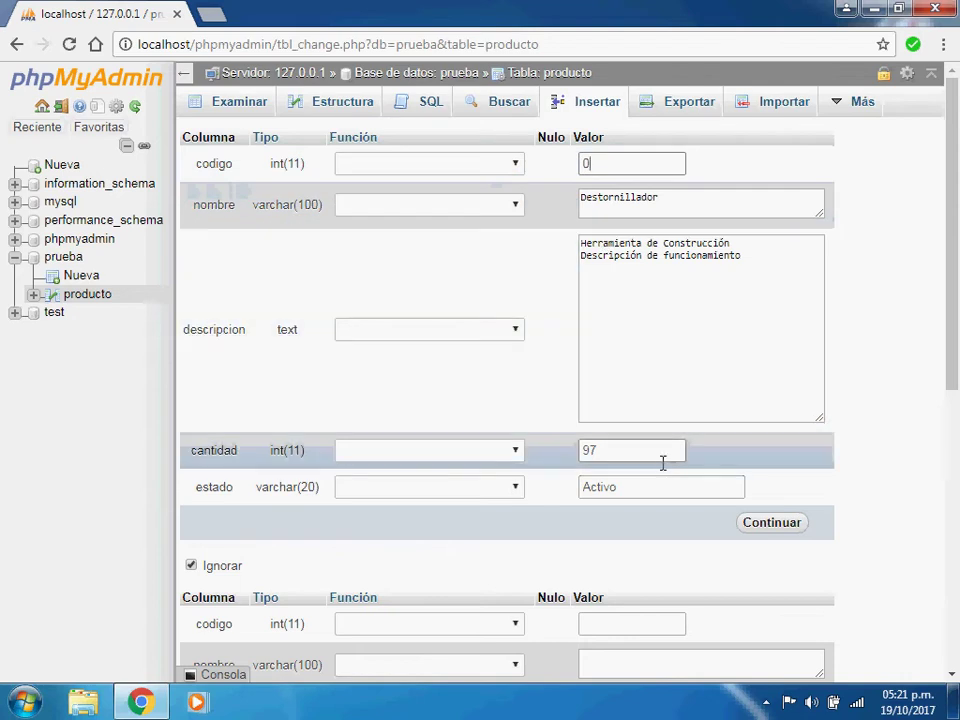
{"action": "scroll", "coordinate": [640, 460], "scroll_direction": "down", "scroll_amount": 2}
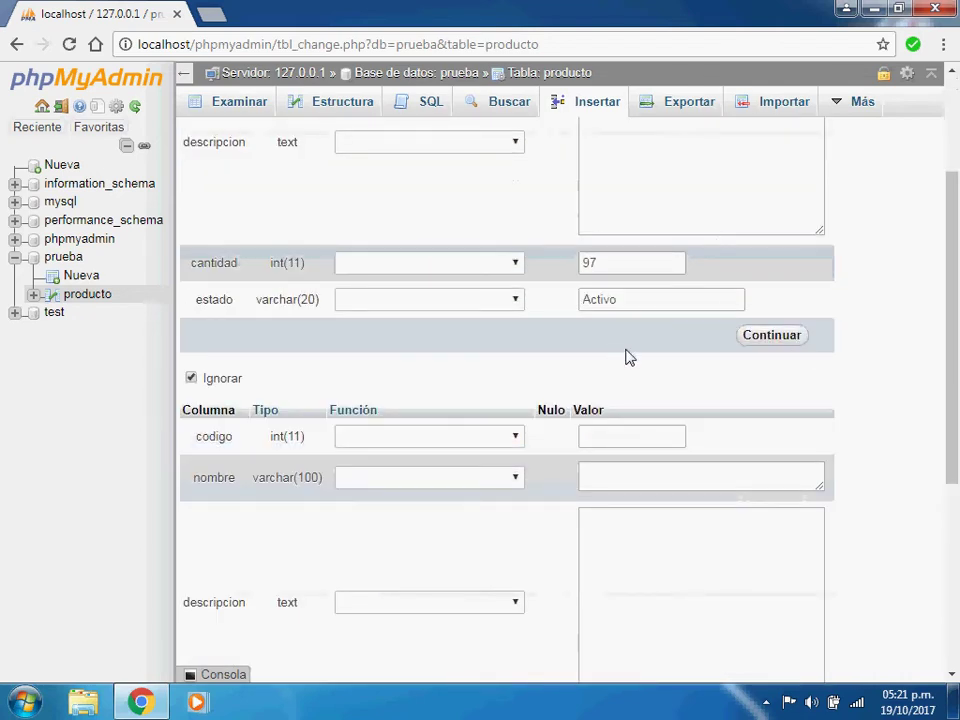
{"action": "scroll", "coordinate": [628, 358], "scroll_direction": "up", "scroll_amount": 2}
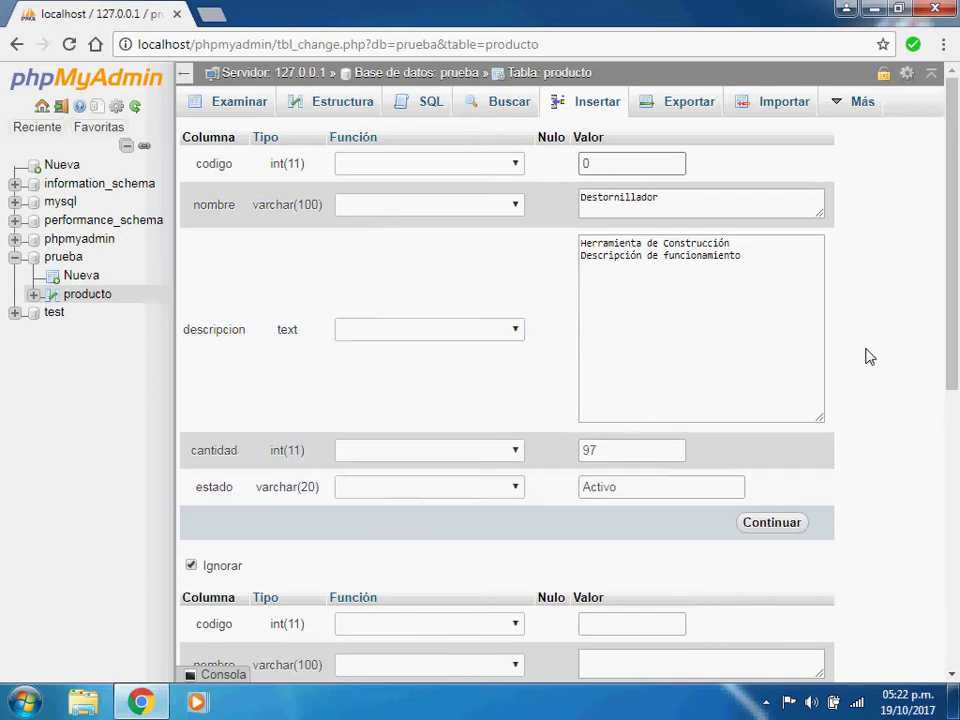
{"action": "left_click_drag", "start_coordinate": [207, 164], "coordinate": [653, 506]}
{"action": "left_click", "coordinate": [652, 498]}
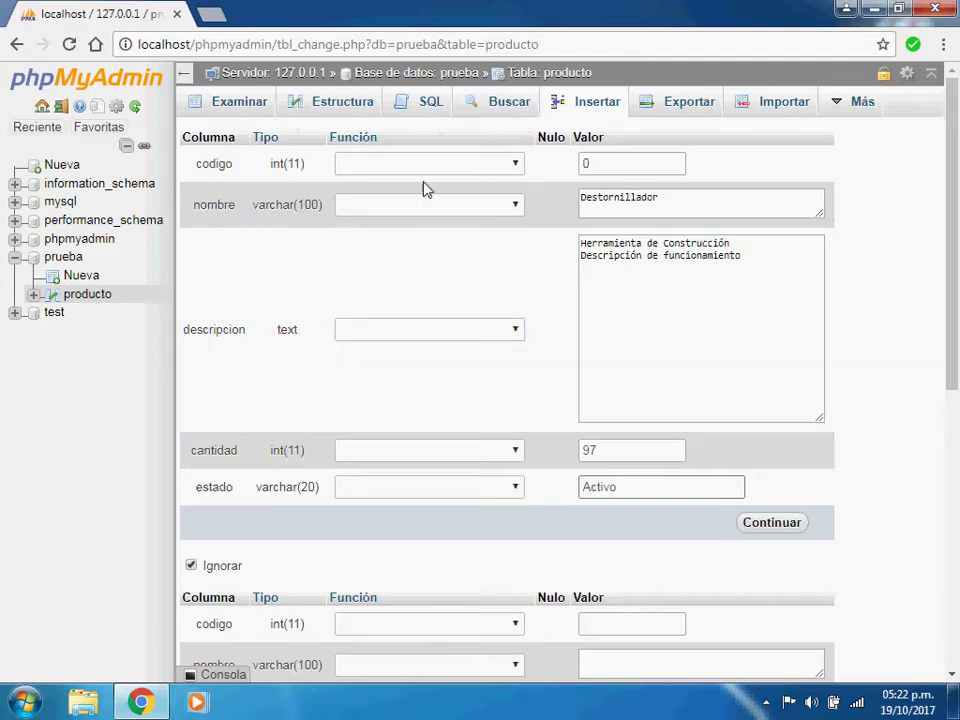
{"action": "scroll", "coordinate": [681, 371], "scroll_direction": "down", "scroll_amount": 3}
{"action": "scroll", "coordinate": [664, 405], "scroll_direction": "up", "scroll_amount": 3}
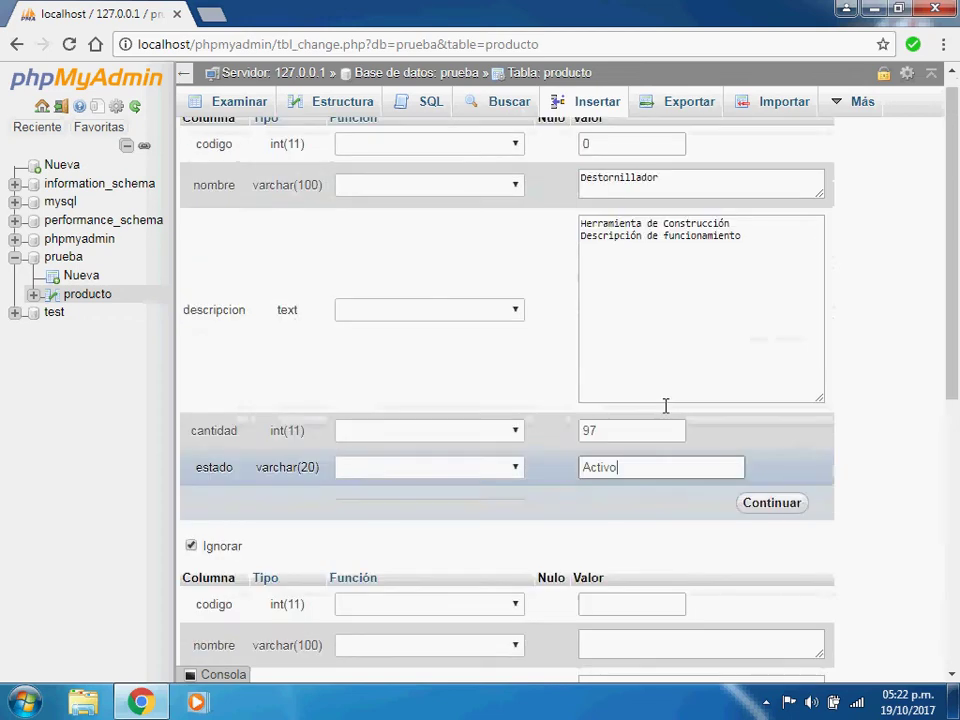
{"action": "scroll", "coordinate": [647, 287], "scroll_direction": "down", "scroll_amount": 9}
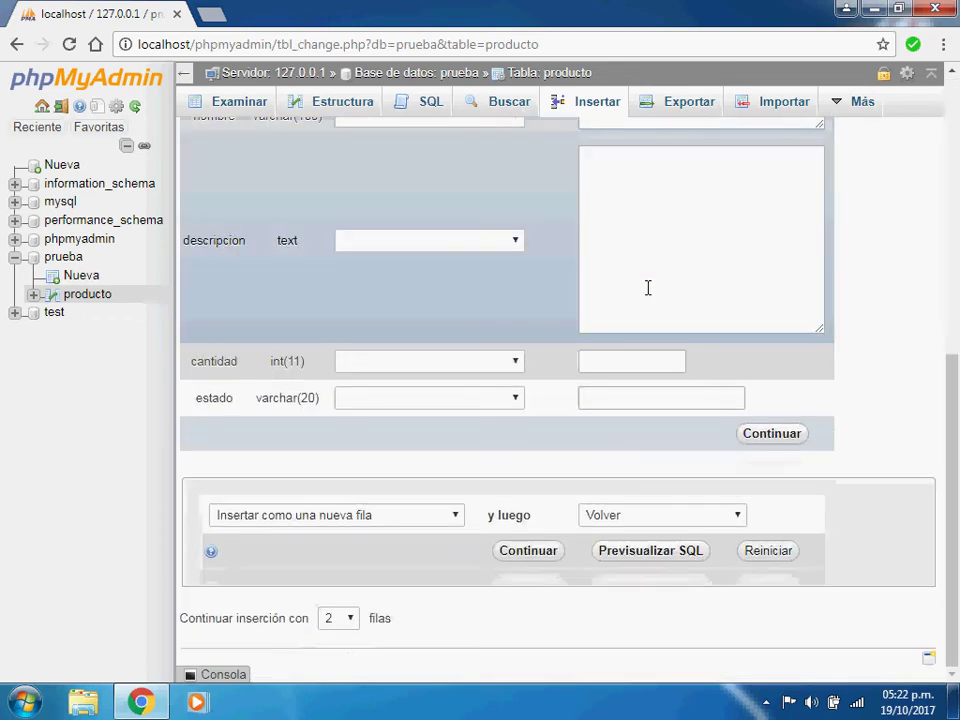
{"action": "scroll", "coordinate": [640, 340], "scroll_direction": "up", "scroll_amount": 3}
{"action": "scroll", "coordinate": [644, 273], "scroll_direction": "up", "scroll_amount": 6}
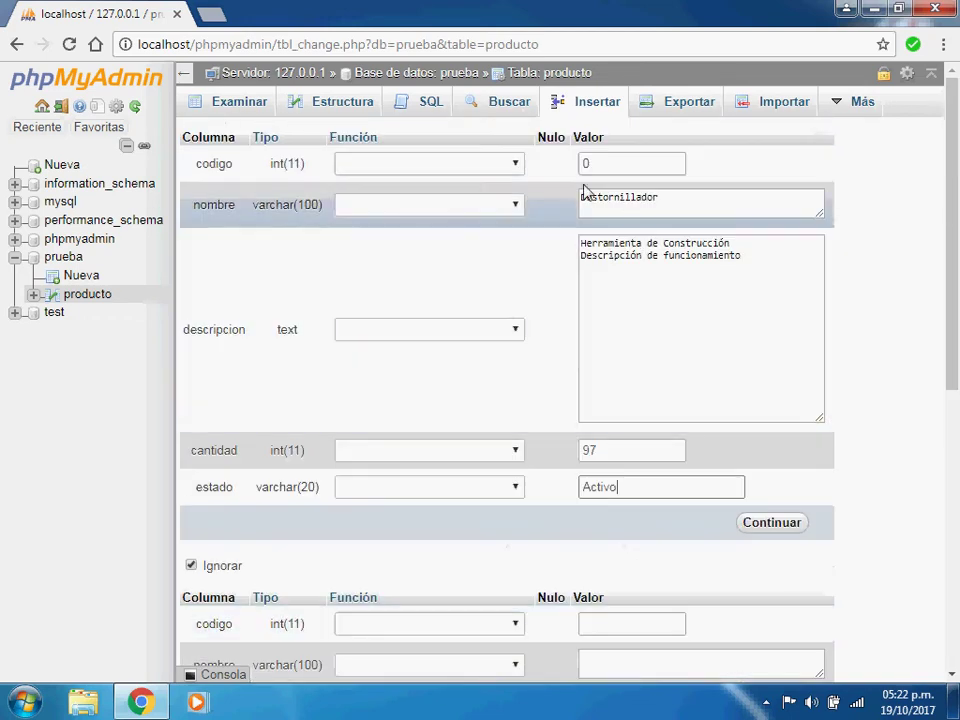
{"action": "scroll", "coordinate": [625, 420], "scroll_direction": "down", "scroll_amount": 5}
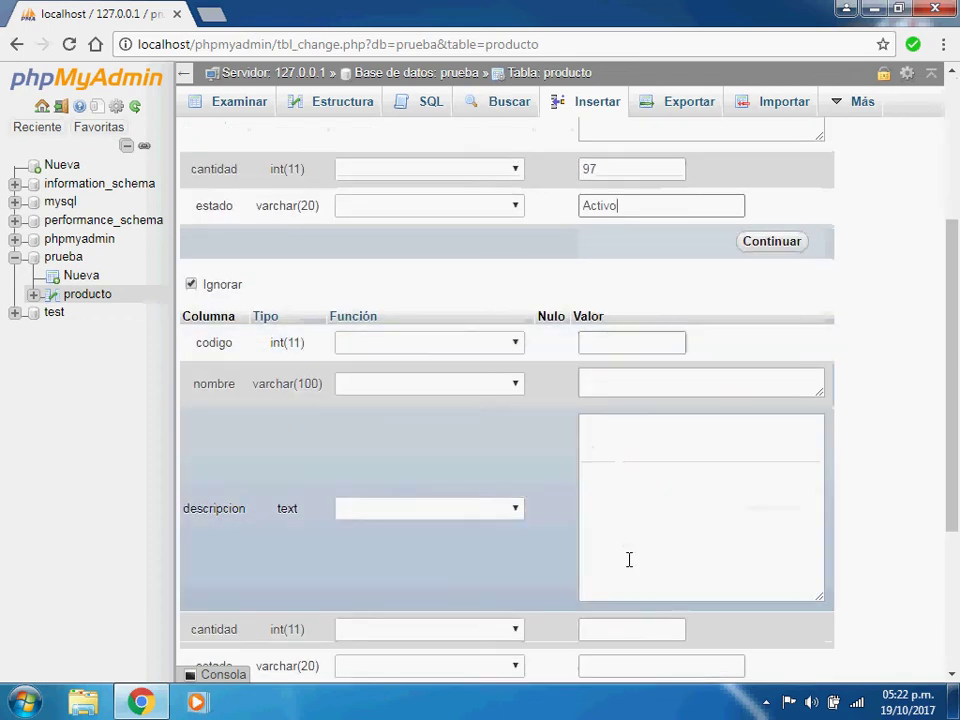
- Set the codigo of the second row in the producto insert form to 0
{"action": "scroll", "coordinate": [628, 560], "scroll_direction": "down", "scroll_amount": 4}
{"action": "scroll", "coordinate": [636, 520], "scroll_direction": "up", "scroll_amount": 5}
{"action": "scroll", "coordinate": [647, 476], "scroll_direction": "up", "scroll_amount": 3}
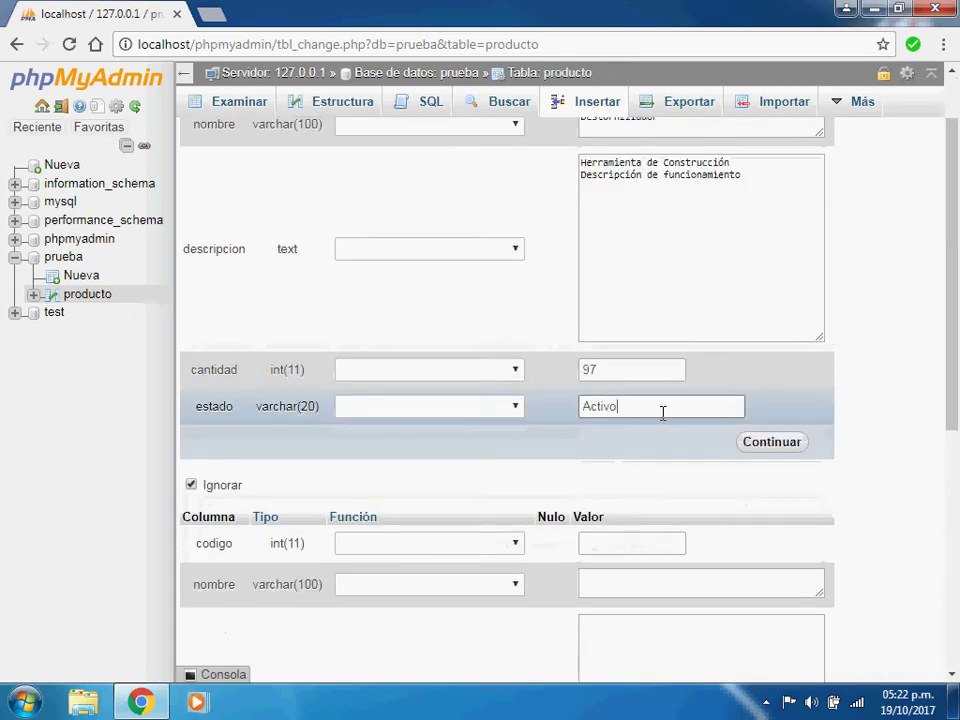
{"action": "scroll", "coordinate": [662, 412], "scroll_direction": "down", "scroll_amount": 3}
{"action": "left_click", "coordinate": [606, 364]}
{"action": "type", "text": "0"}
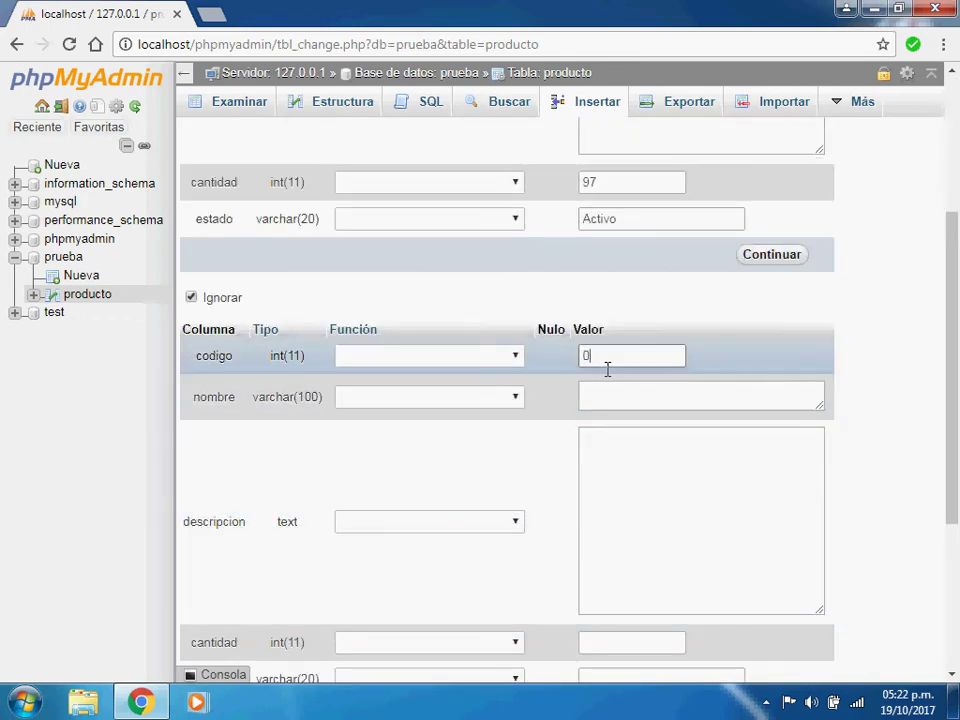
- Enter "Cautin" as the second row's nombre, removing any mistyped characters
{"action": "left_click", "coordinate": [623, 400]}
{"action": "scroll", "coordinate": [624, 398], "scroll_direction": "down", "scroll_amount": 2}
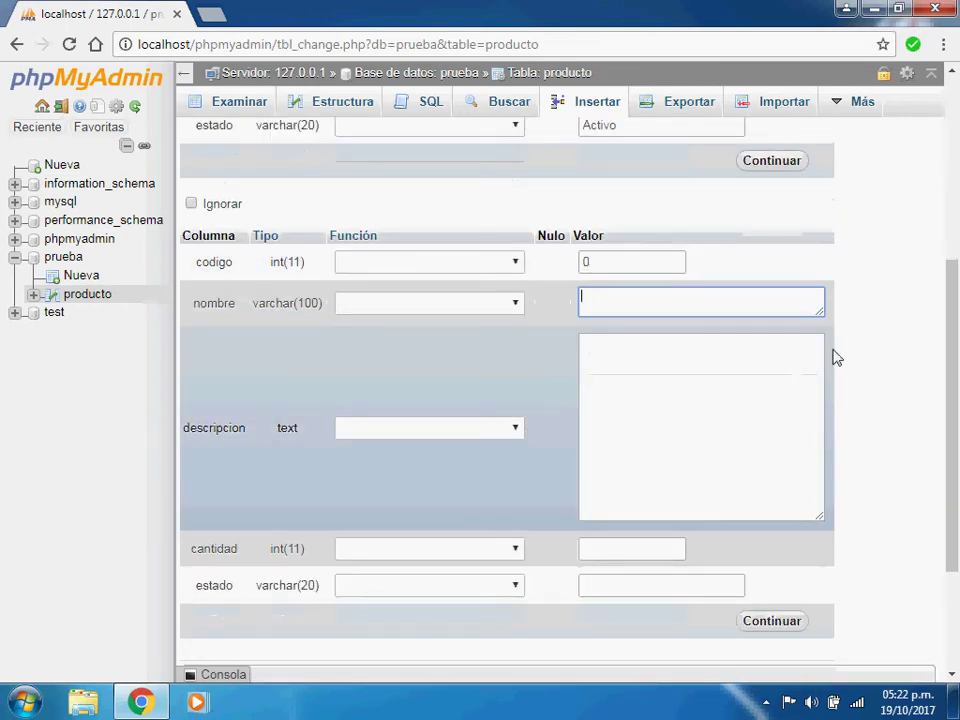
{"action": "type", "text": "P"}
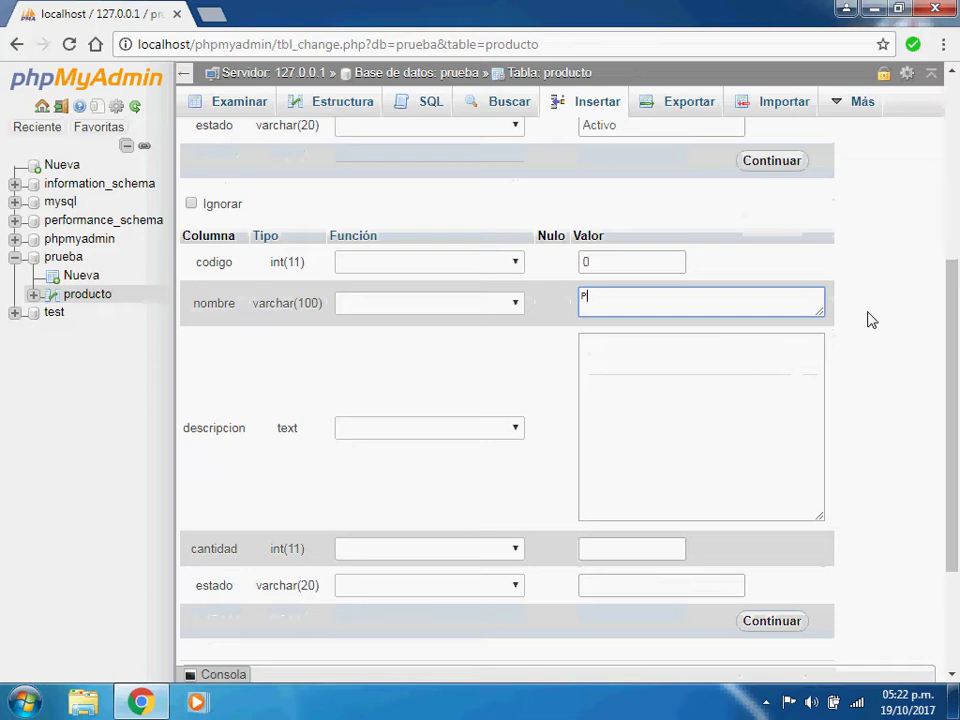
{"action": "type", "text": "in"}
{"action": "key", "text": "BackSpace"}
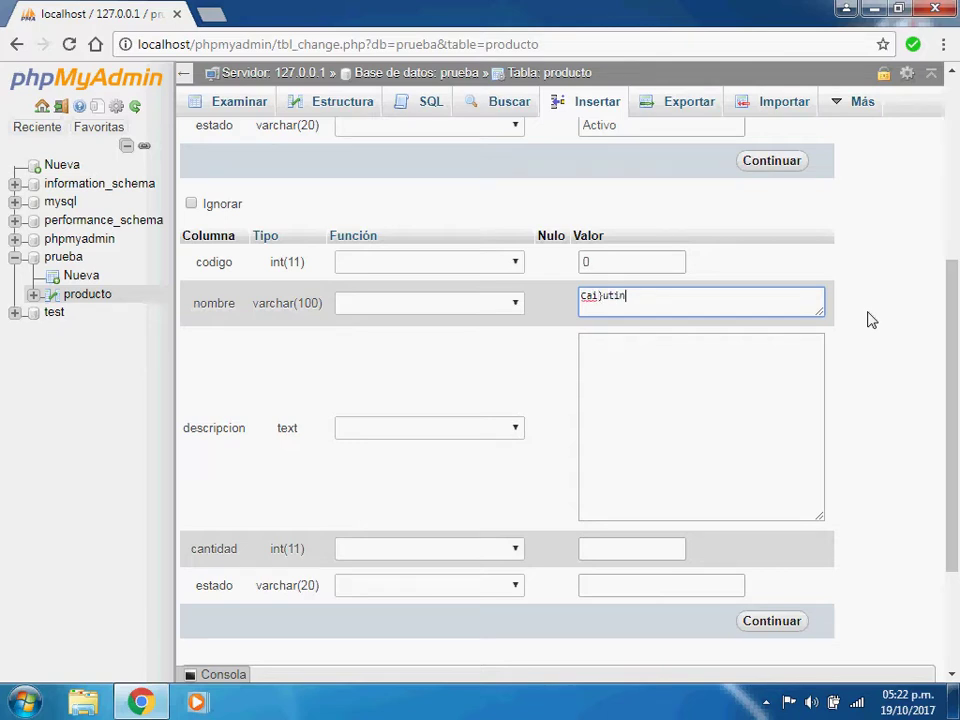
{"action": "left_click", "coordinate": [613, 313]}
{"action": "key", "text": "BackSpace"}
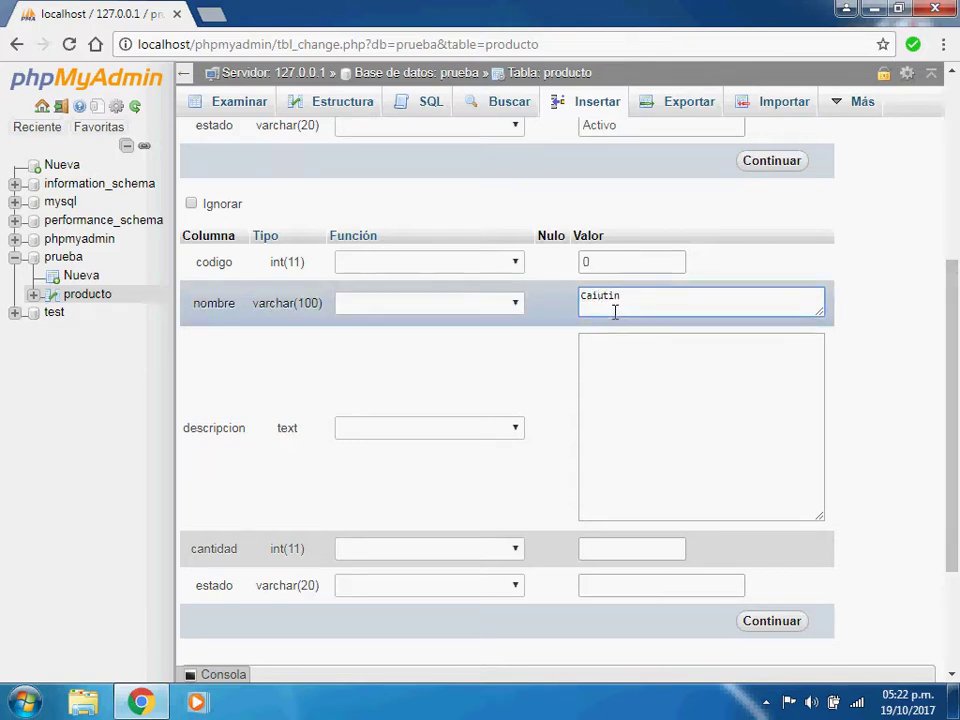
{"action": "left_click", "coordinate": [633, 370]}
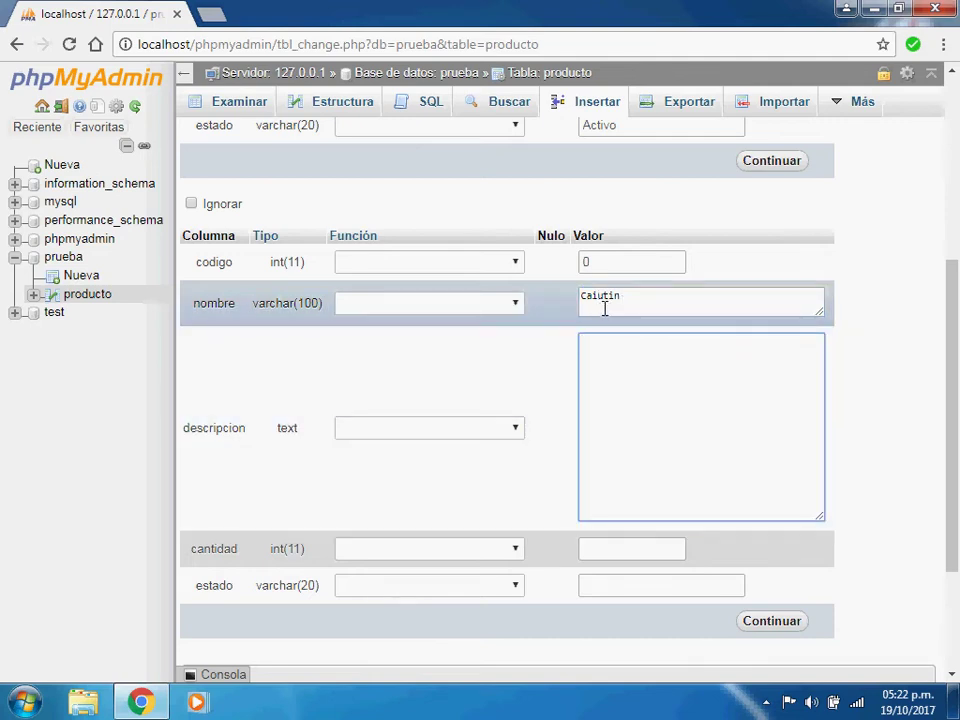
{"action": "left_click", "coordinate": [600, 306]}
{"action": "key", "text": "BackSpace"}
- Fill in the second row's descripcion with the lines "MArca", "Modelo", "Freecuencia" and "Capacidad"
{"action": "left_click", "coordinate": [628, 377]}
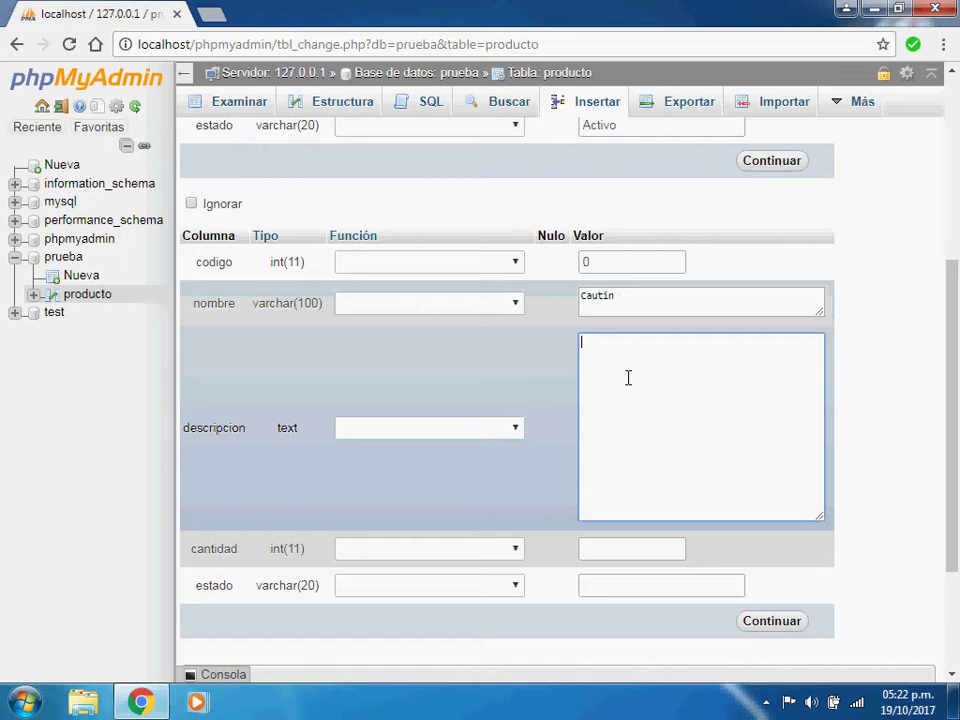
{"action": "type", "text": "MArca"}
{"action": "key", "text": "Return"}
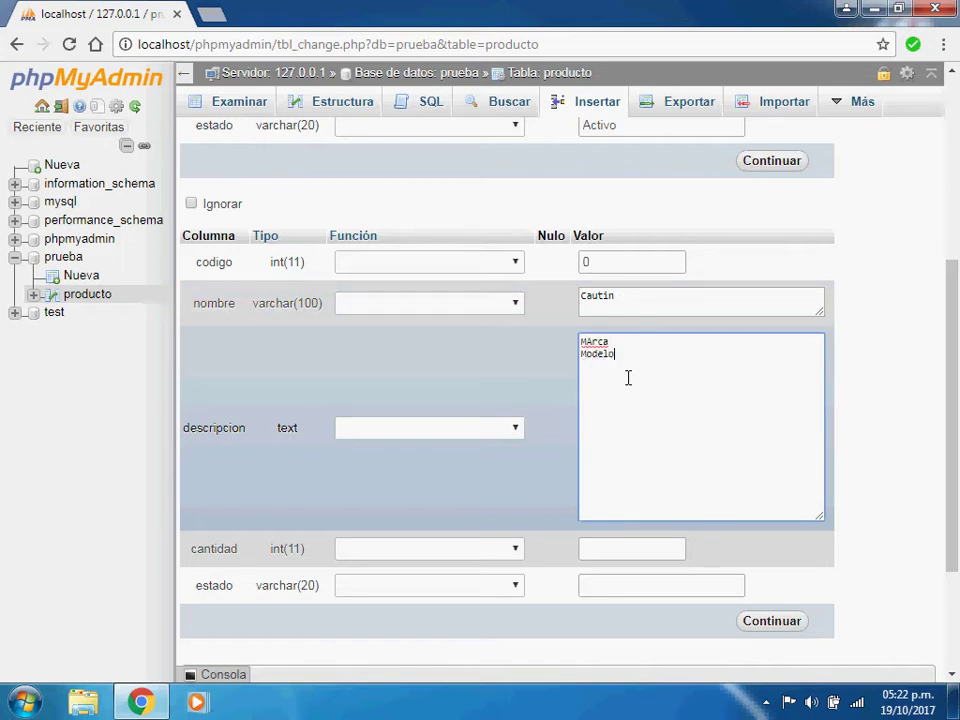
{"action": "type", "text": "Freecuencia"}
{"action": "key", "text": "Return"}
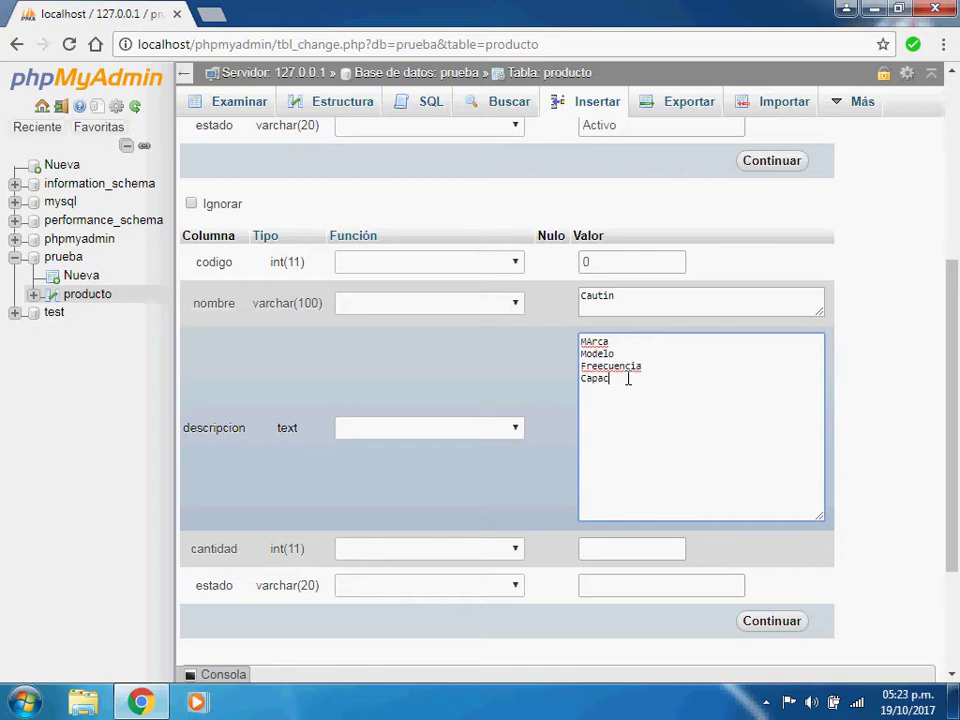
- Correct the misspelled words in the second row's descripcion to "Frecuencia" and "Marca" using the spelling suggestions
{"action": "right_click", "coordinate": [620, 367]}
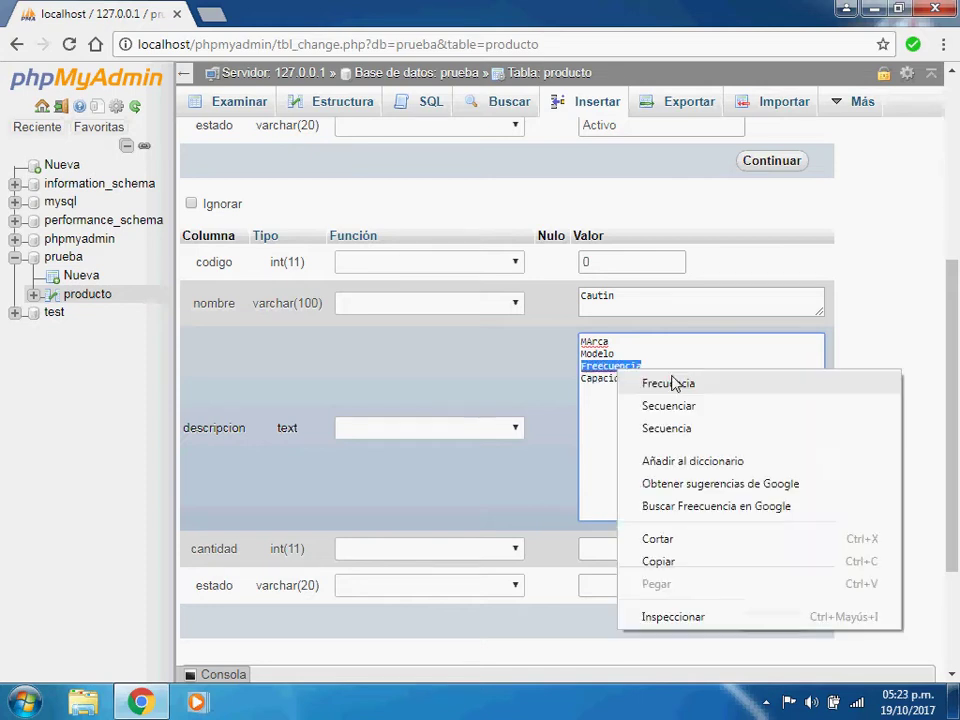
{"action": "left_click", "coordinate": [671, 384]}
{"action": "right_click", "coordinate": [594, 343]}
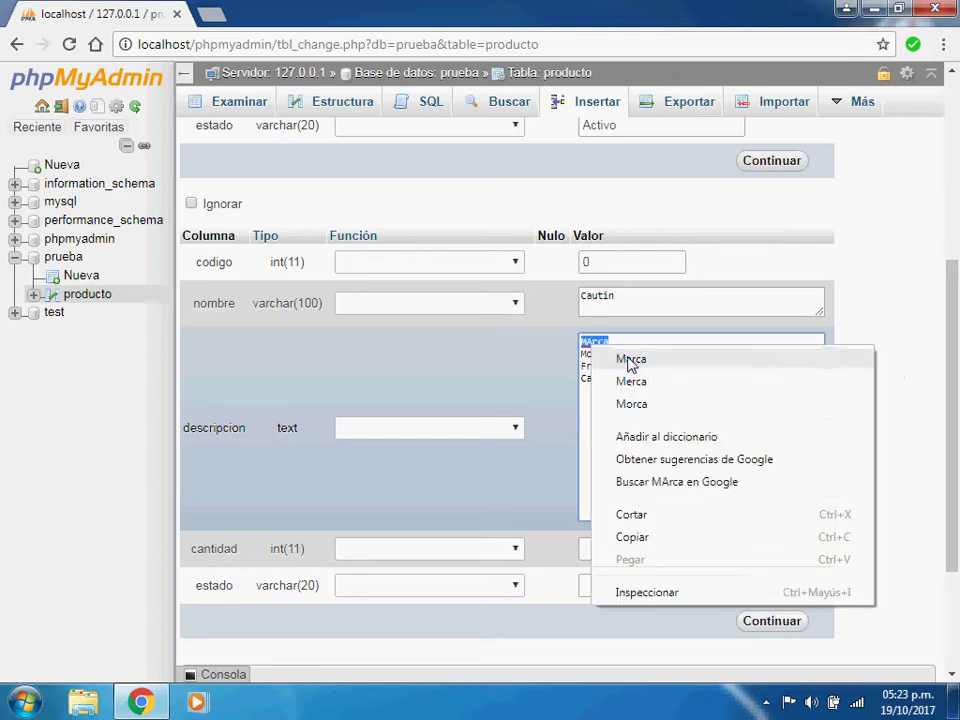
{"action": "left_click", "coordinate": [610, 359]}
{"action": "left_click_drag", "start_coordinate": [581, 341], "coordinate": [639, 360]}
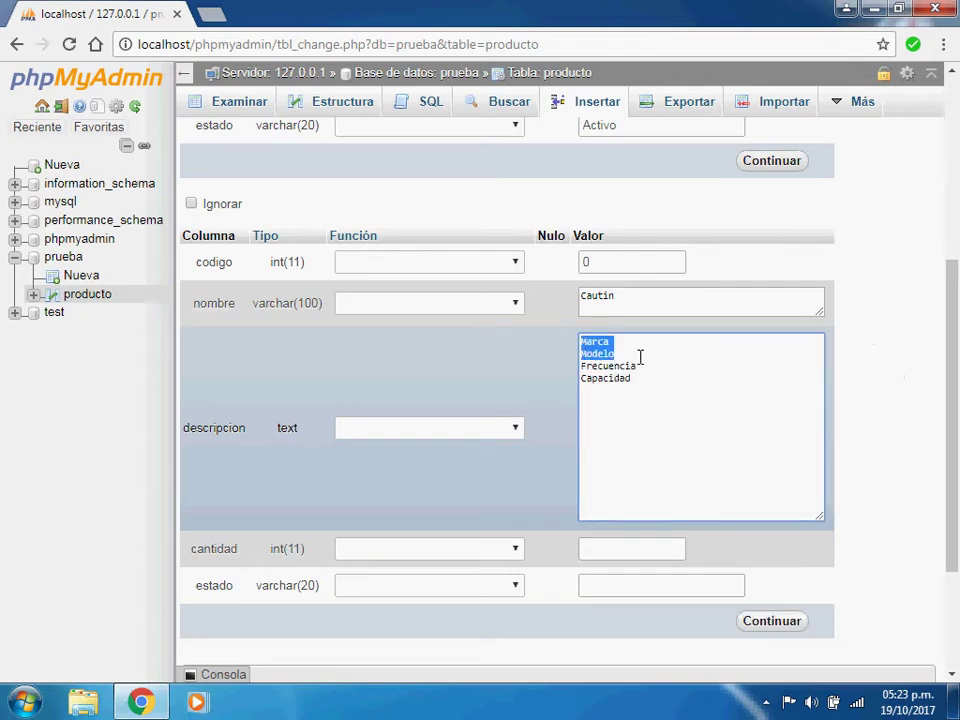
{"action": "left_click", "coordinate": [630, 362]}
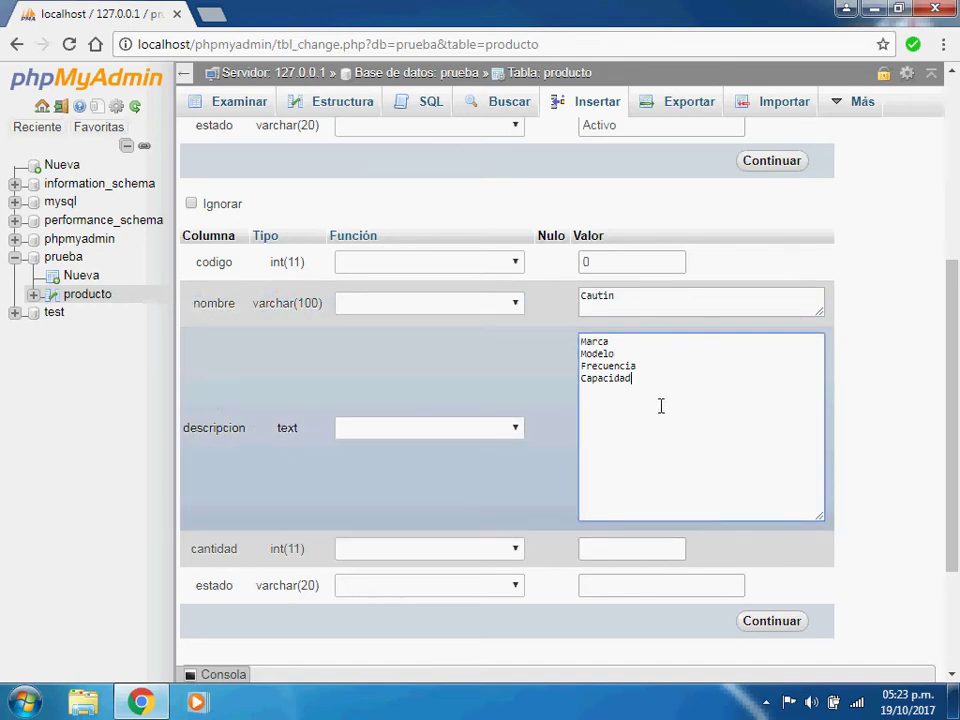
- Add a fifth line reading "Función" to the second row's descripcion
{"action": "key", "text": "Return"}
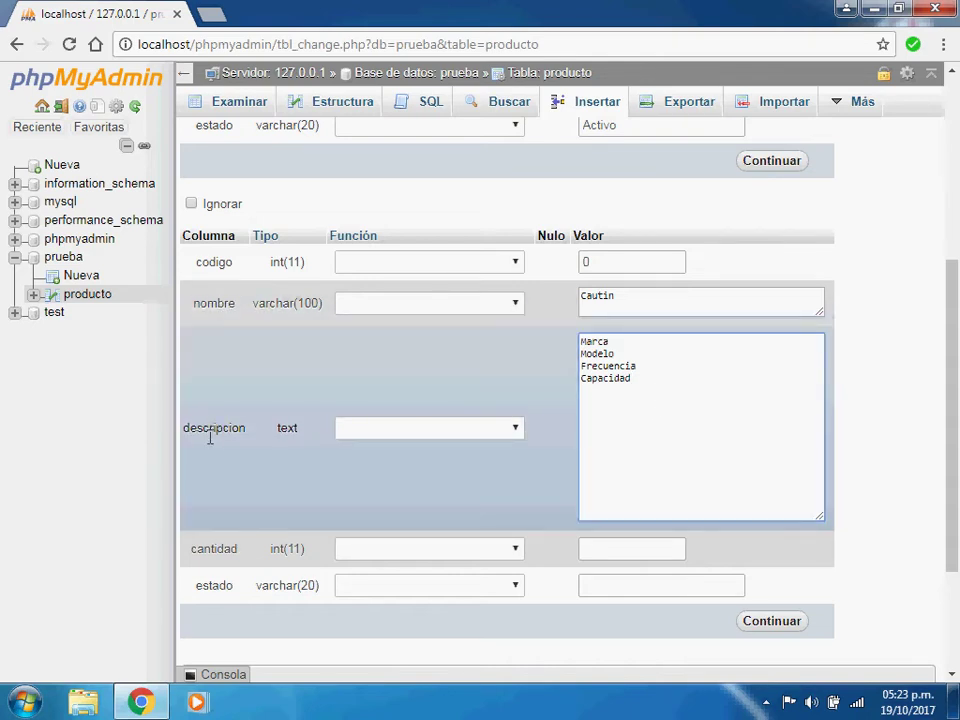
{"action": "left_click_drag", "start_coordinate": [203, 430], "coordinate": [217, 430]}
{"action": "left_click", "coordinate": [627, 403]}
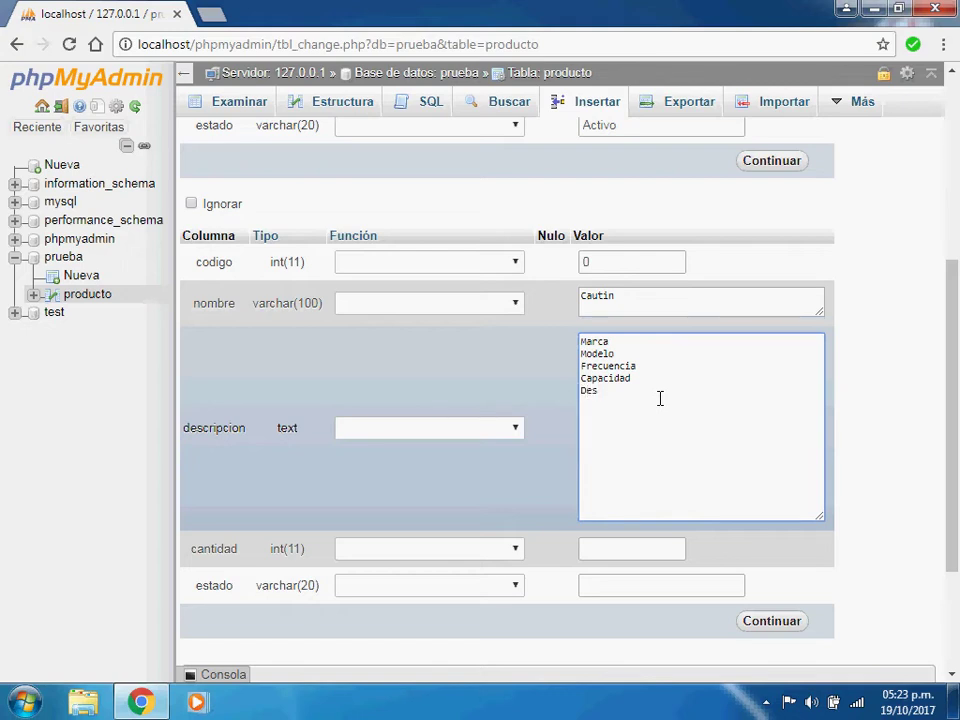
{"action": "type", "text": "Funb"}
{"action": "key", "text": "BackSpace"}
- Set the second row's cantidad to 26 and estado to "Activo", and submit both rows for insertion
{"action": "scroll", "coordinate": [651, 401], "scroll_direction": "down", "scroll_amount": 2}
{"action": "left_click", "coordinate": [613, 366]}
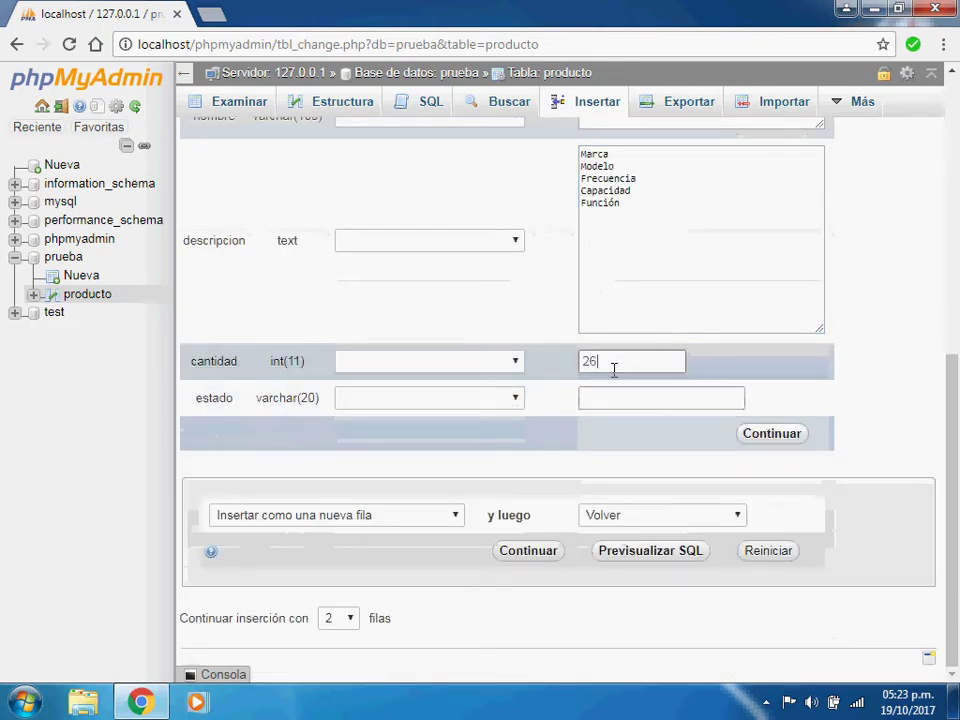
{"action": "left_click", "coordinate": [590, 398]}
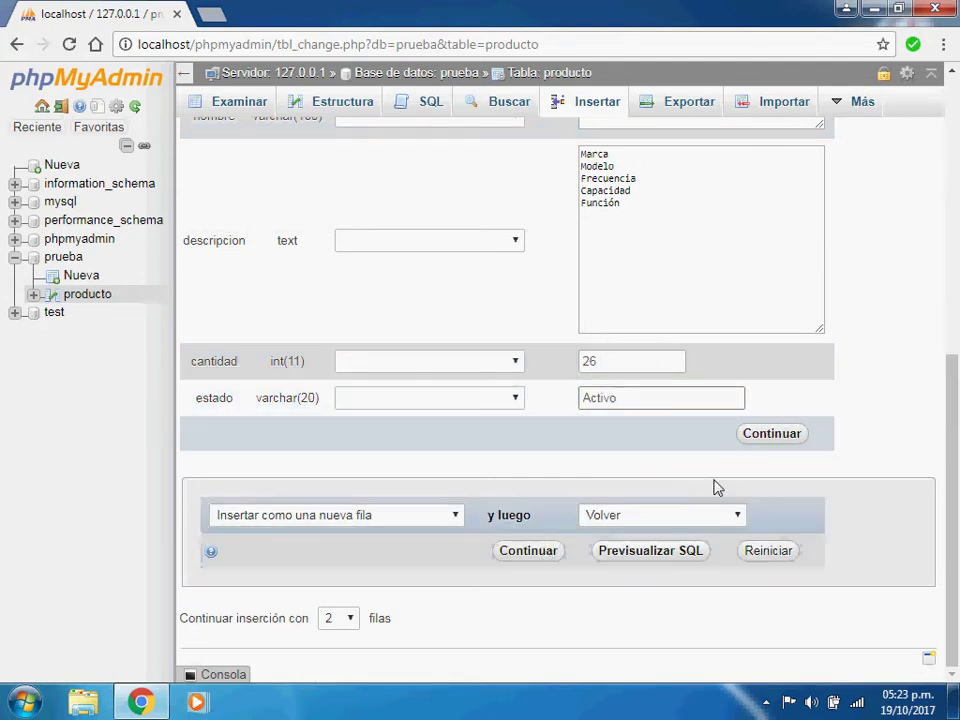
{"action": "left_click", "coordinate": [771, 433]}
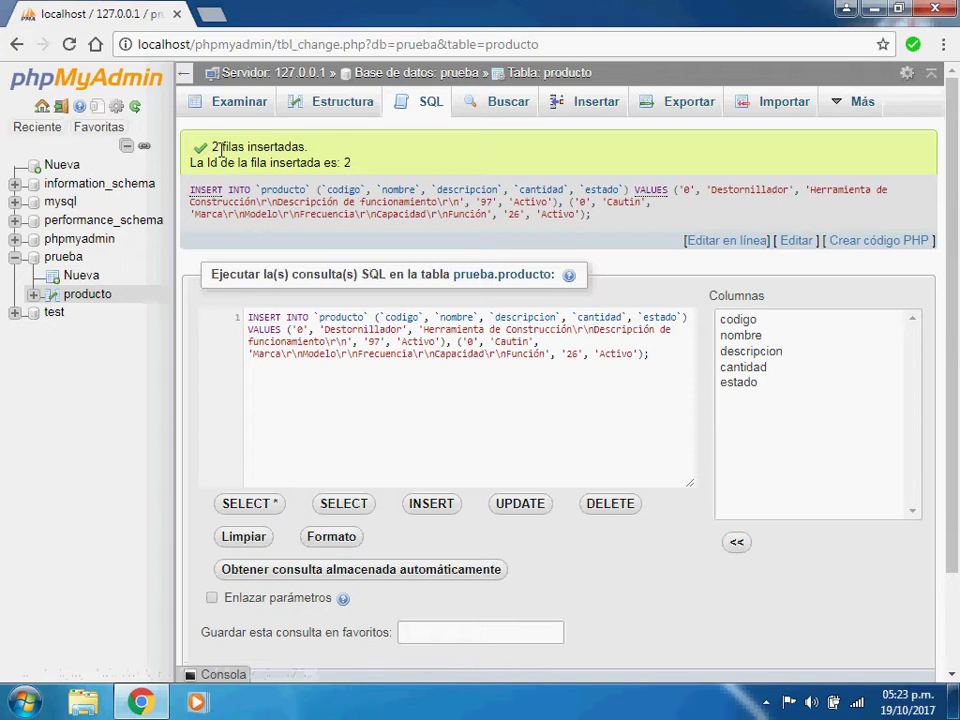
- Examine the insertion confirmation message and the two sets of values in the generated INSERT statement
{"action": "left_click_drag", "start_coordinate": [211, 147], "coordinate": [307, 147]}
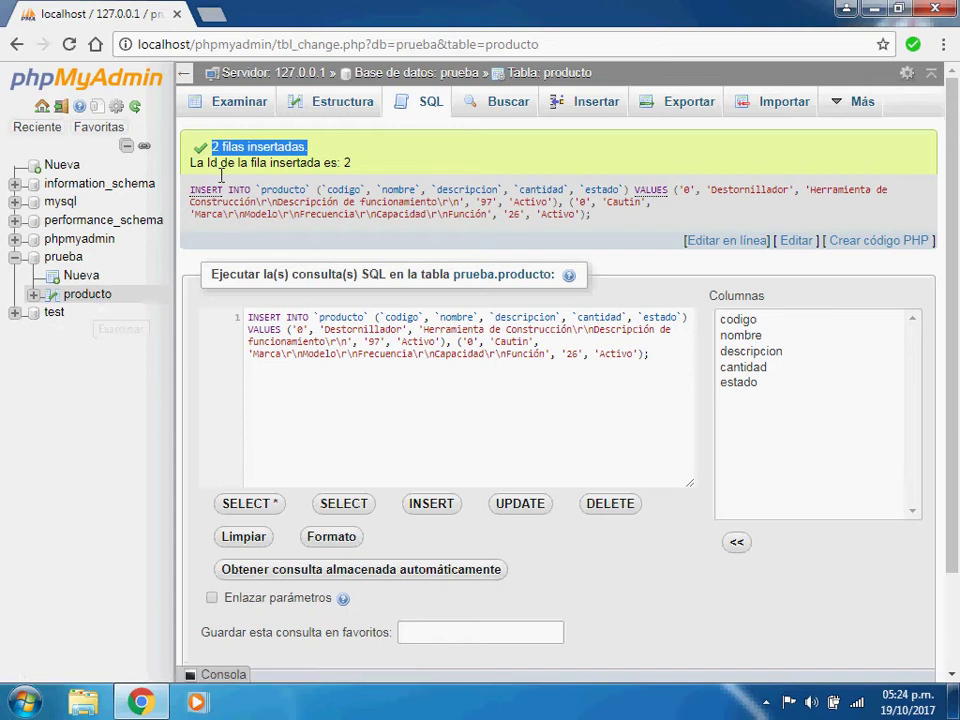
{"action": "left_click_drag", "start_coordinate": [207, 162], "coordinate": [383, 177]}
{"action": "left_click", "coordinate": [365, 171]}
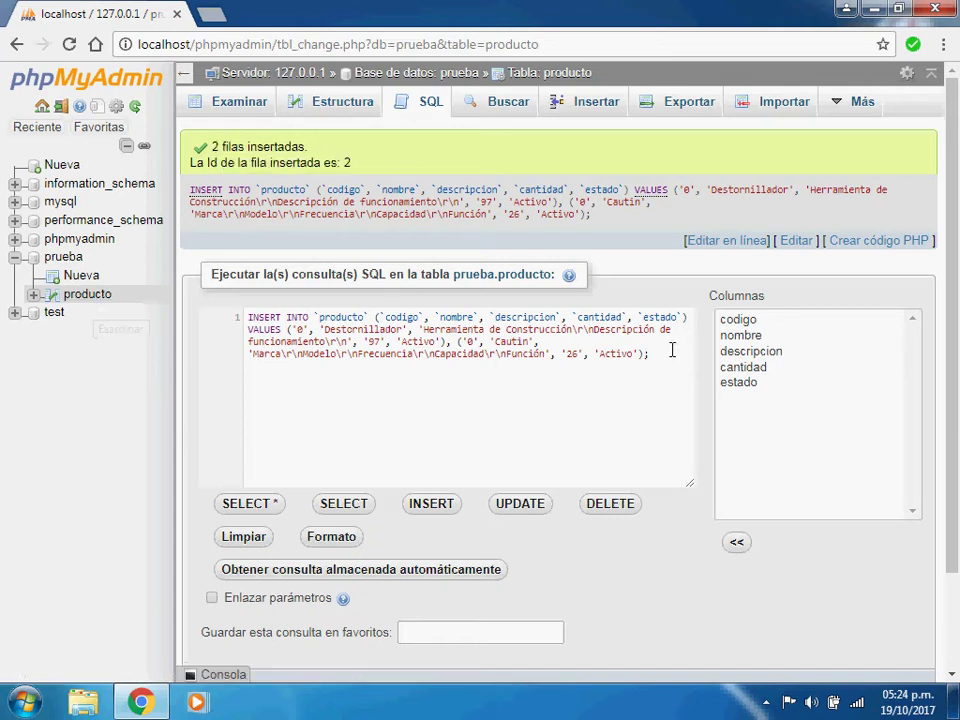
{"action": "left_click_drag", "start_coordinate": [672, 349], "coordinate": [236, 320]}
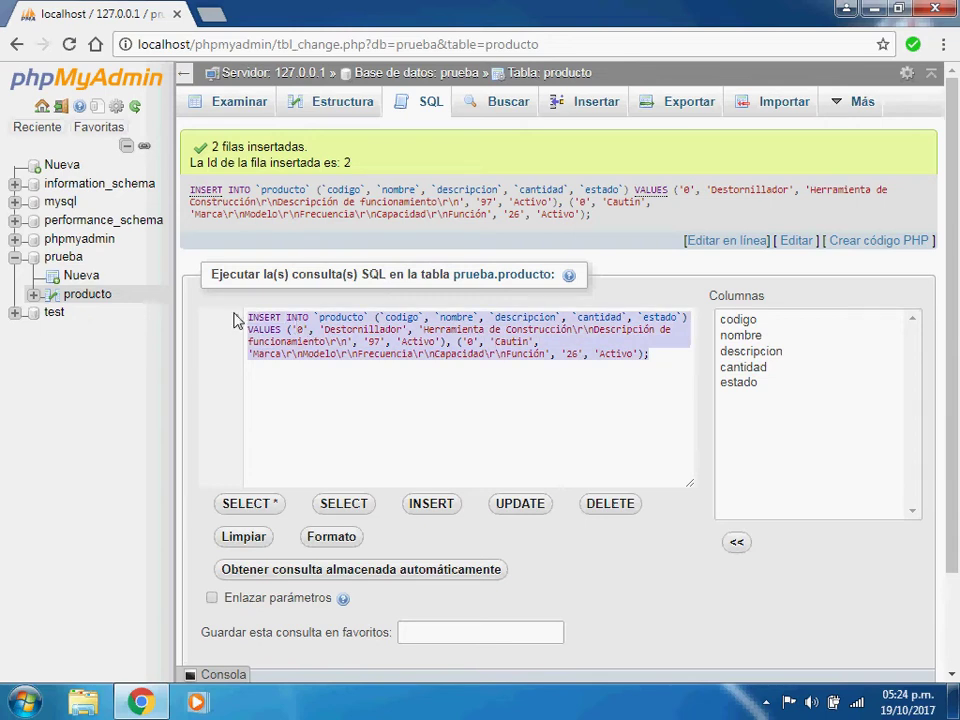
{"action": "left_click", "coordinate": [497, 414]}
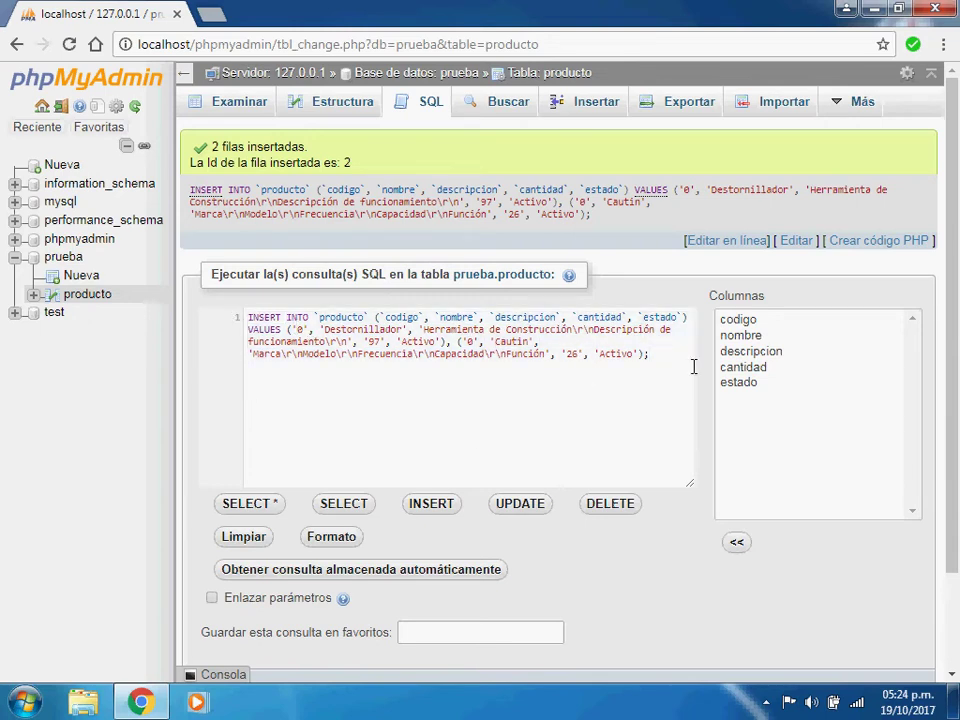
{"action": "left_click_drag", "start_coordinate": [663, 367], "coordinate": [258, 328]}
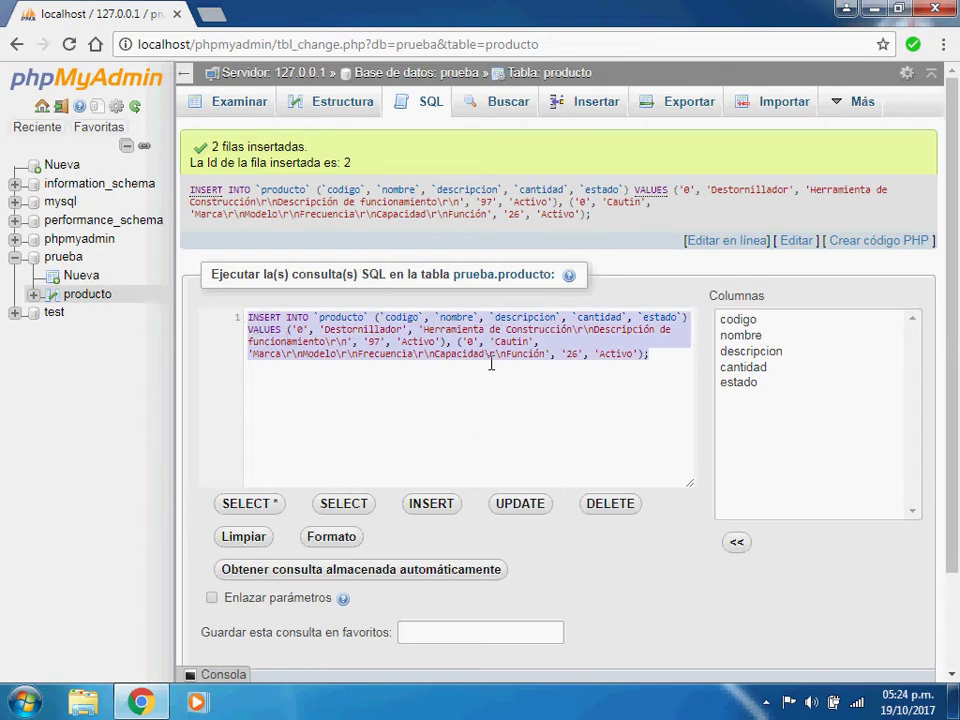
{"action": "left_click", "coordinate": [436, 341]}
{"action": "left_click_drag", "start_coordinate": [462, 346], "coordinate": [291, 336]}
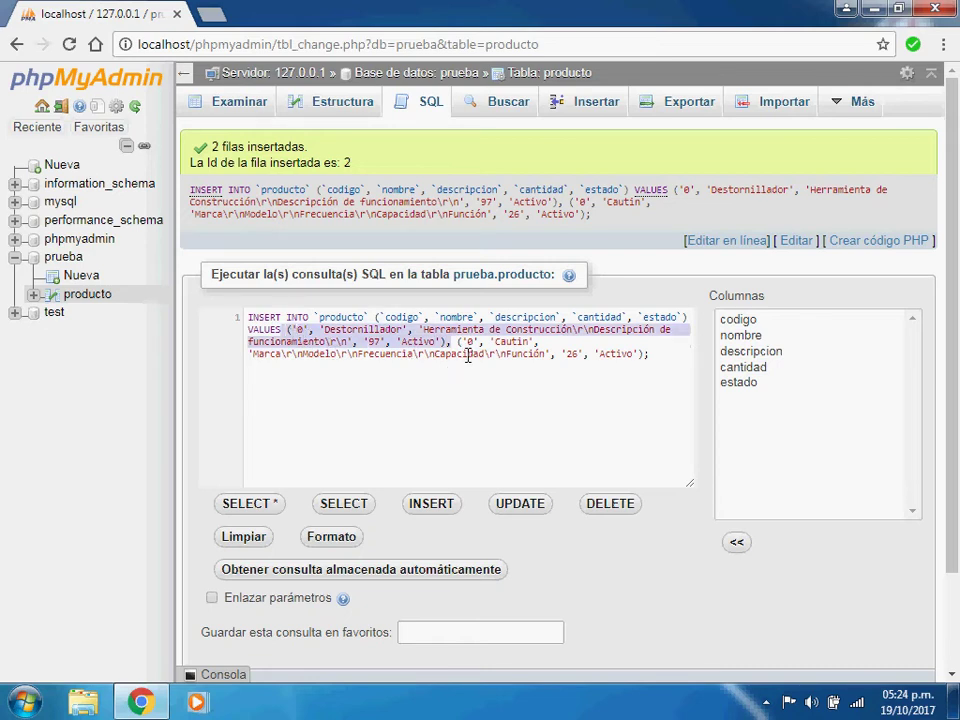
{"action": "left_click_drag", "start_coordinate": [457, 342], "coordinate": [666, 388]}
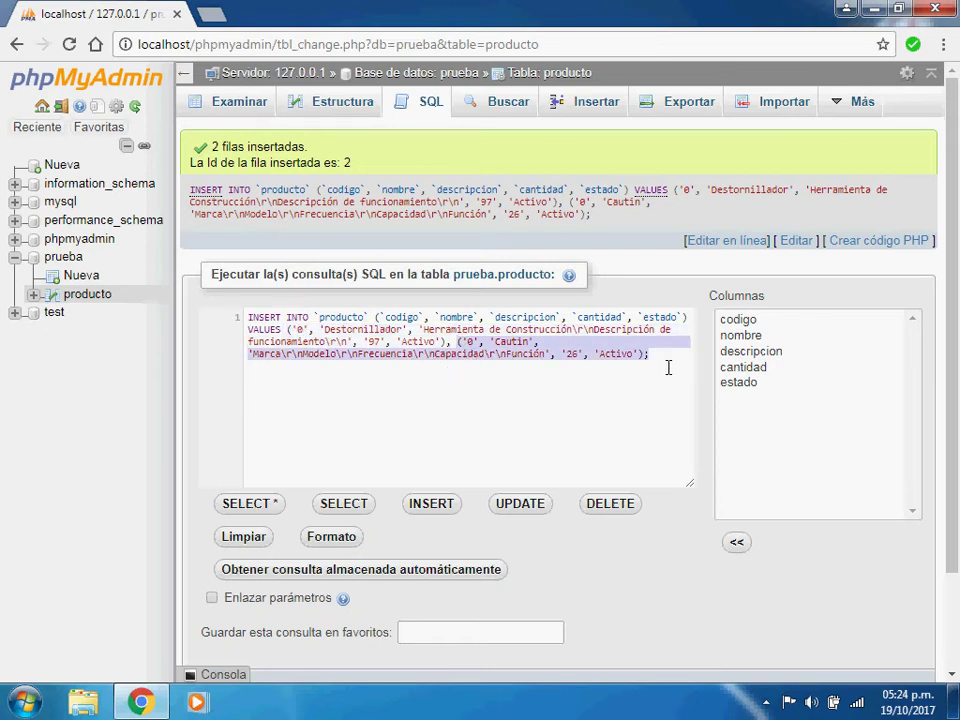
{"action": "left_click", "coordinate": [514, 399]}
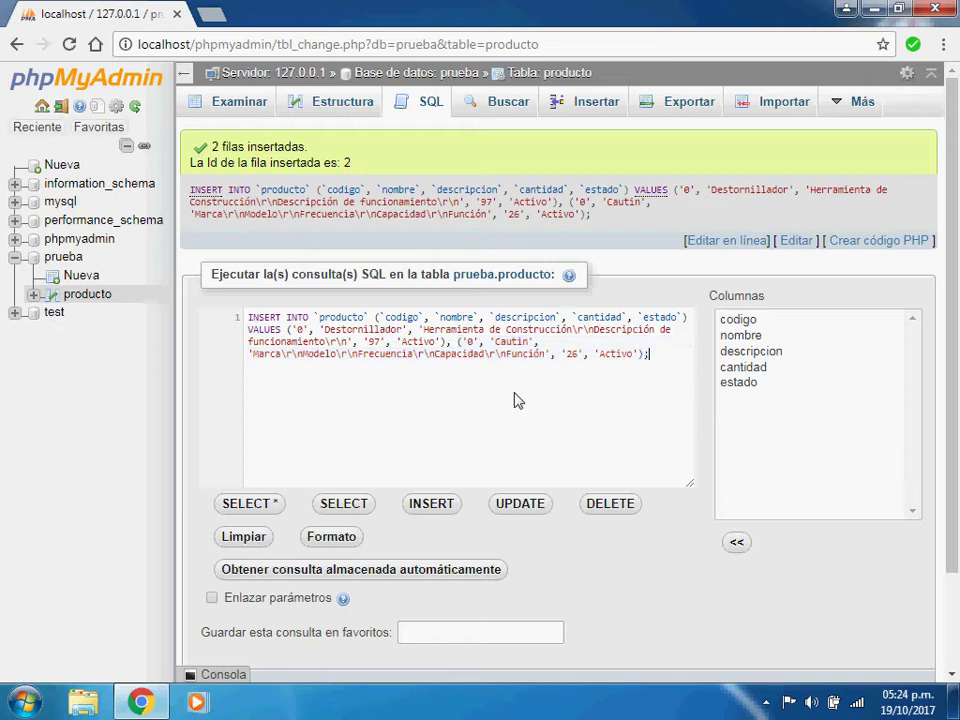
- Compare each column in the INSERT statement, from codigo to estado, with its matching value, and review the whole statement
{"action": "double_click", "coordinate": [397, 320]}
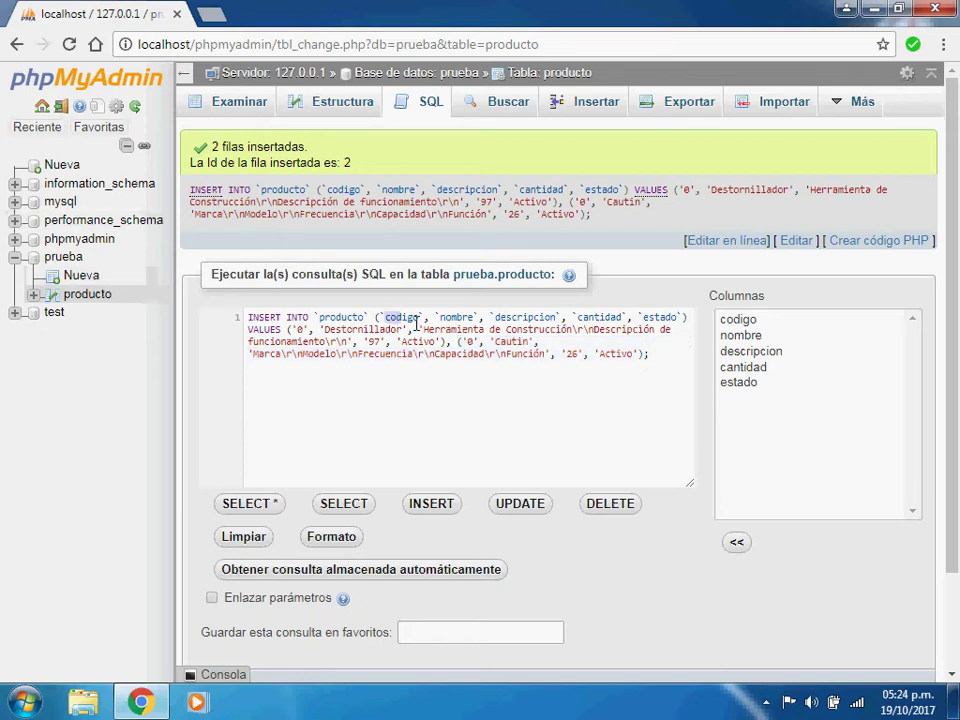
{"action": "double_click", "coordinate": [298, 329]}
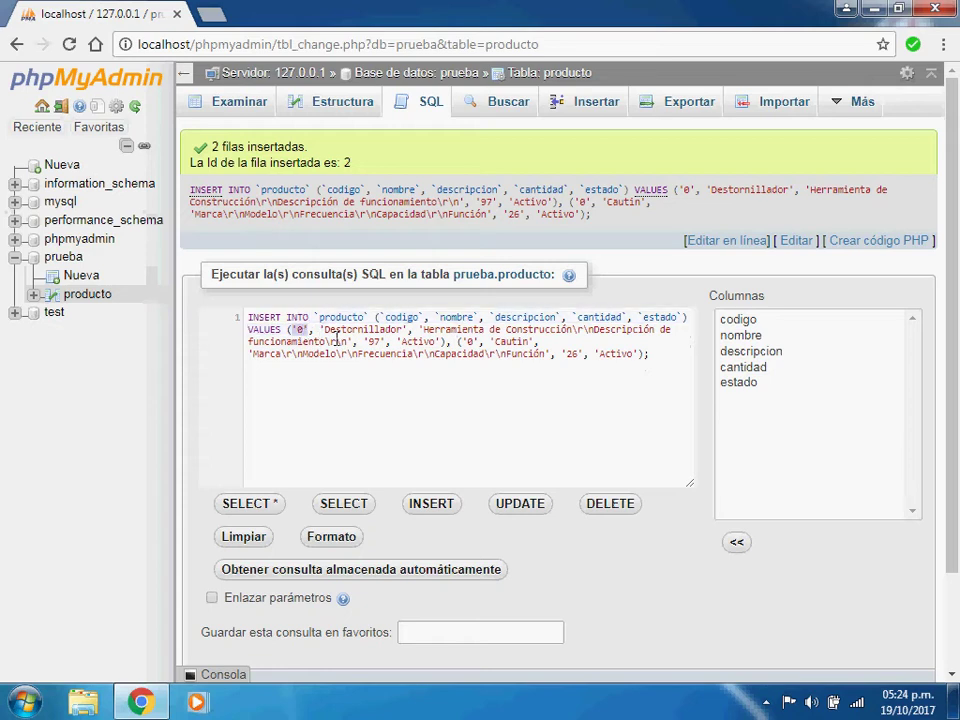
{"action": "double_click", "coordinate": [456, 317]}
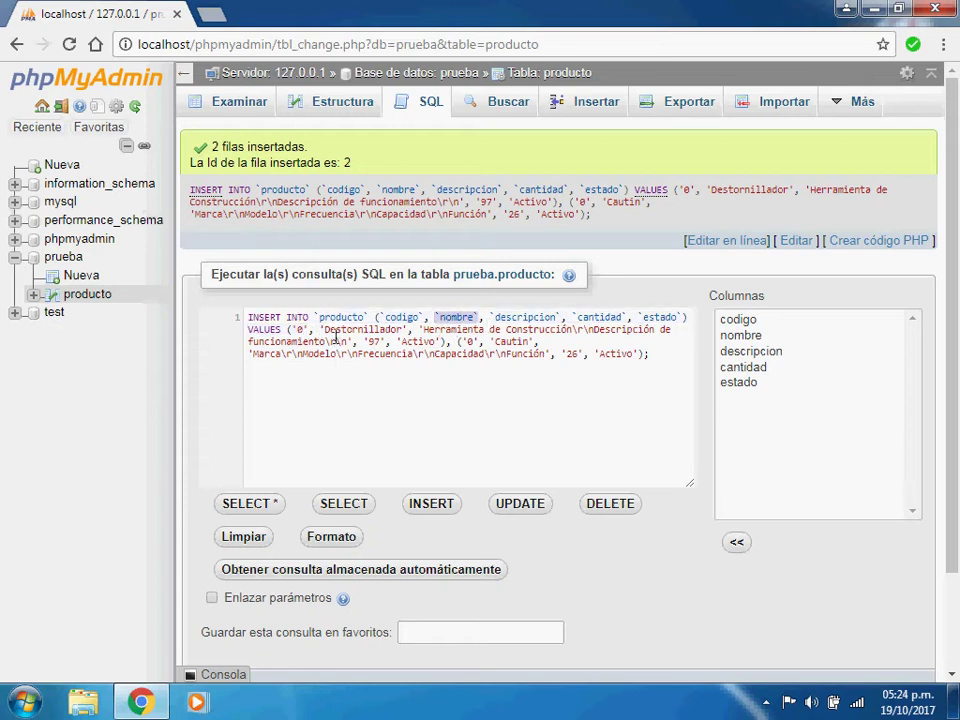
{"action": "double_click", "coordinate": [338, 331]}
{"action": "double_click", "coordinate": [515, 318]}
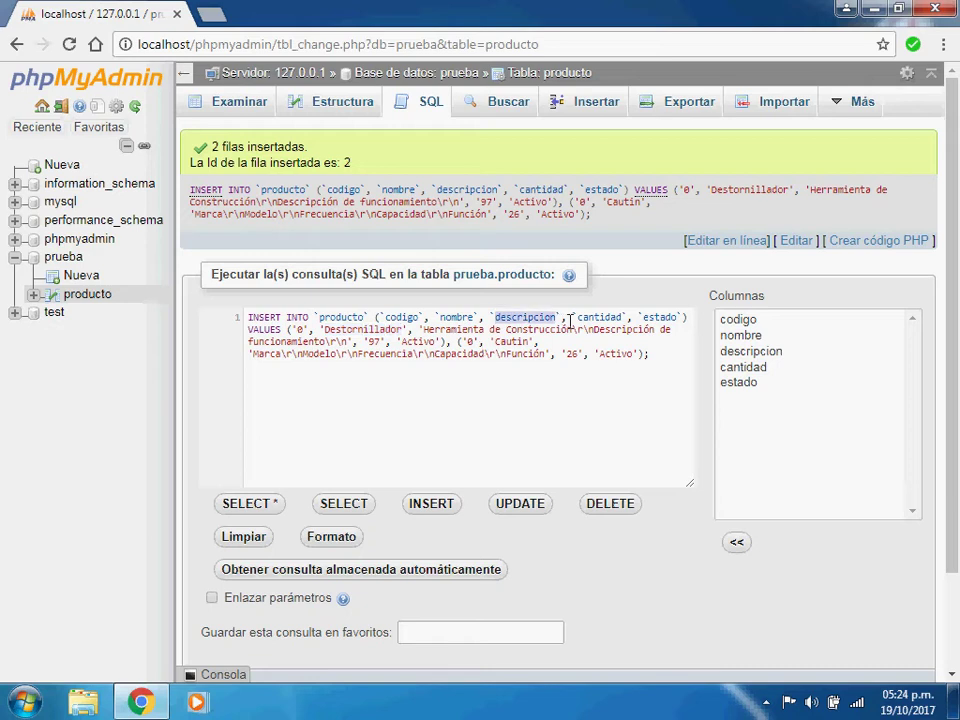
{"action": "left_click_drag", "start_coordinate": [423, 329], "coordinate": [348, 342]}
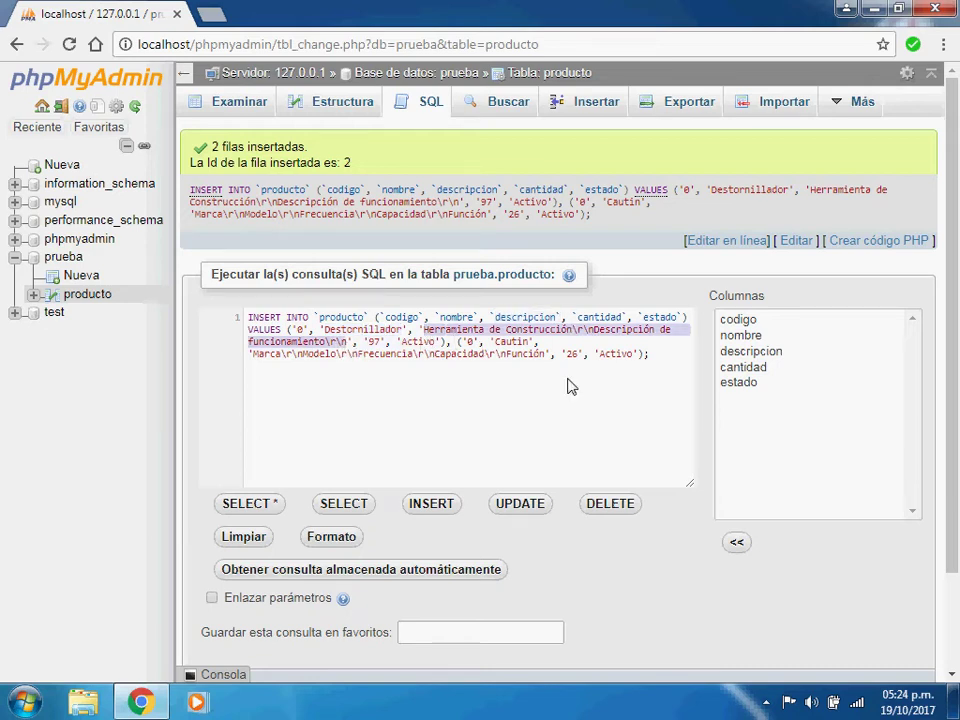
{"action": "left_click", "coordinate": [589, 331]}
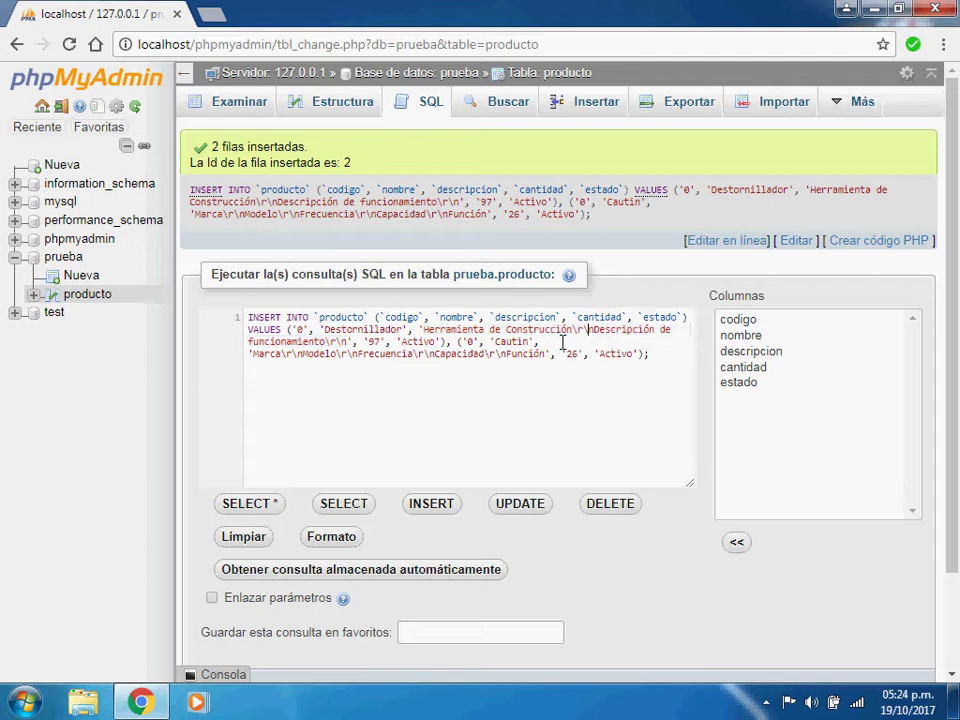
{"action": "double_click", "coordinate": [600, 318]}
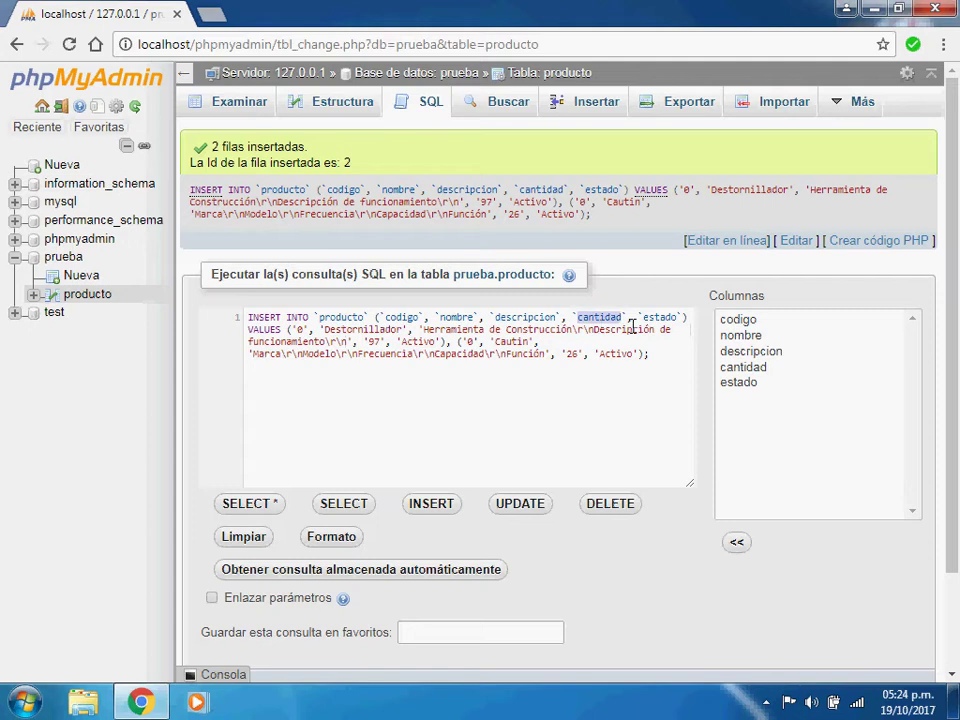
{"action": "left_click_drag", "start_coordinate": [366, 344], "coordinate": [396, 358]}
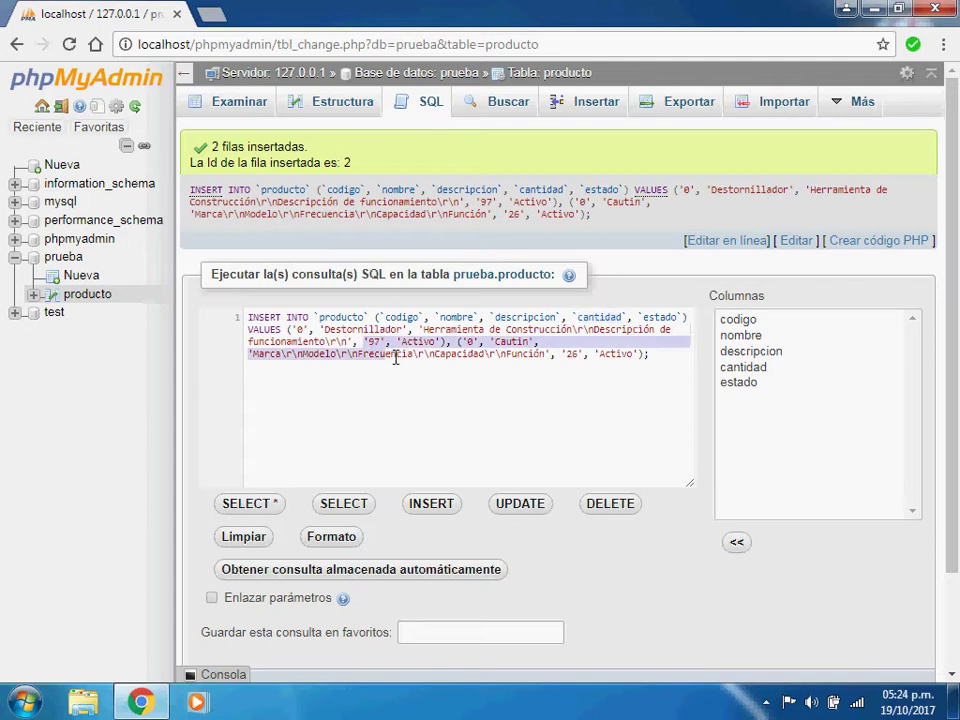
{"action": "double_click", "coordinate": [660, 317]}
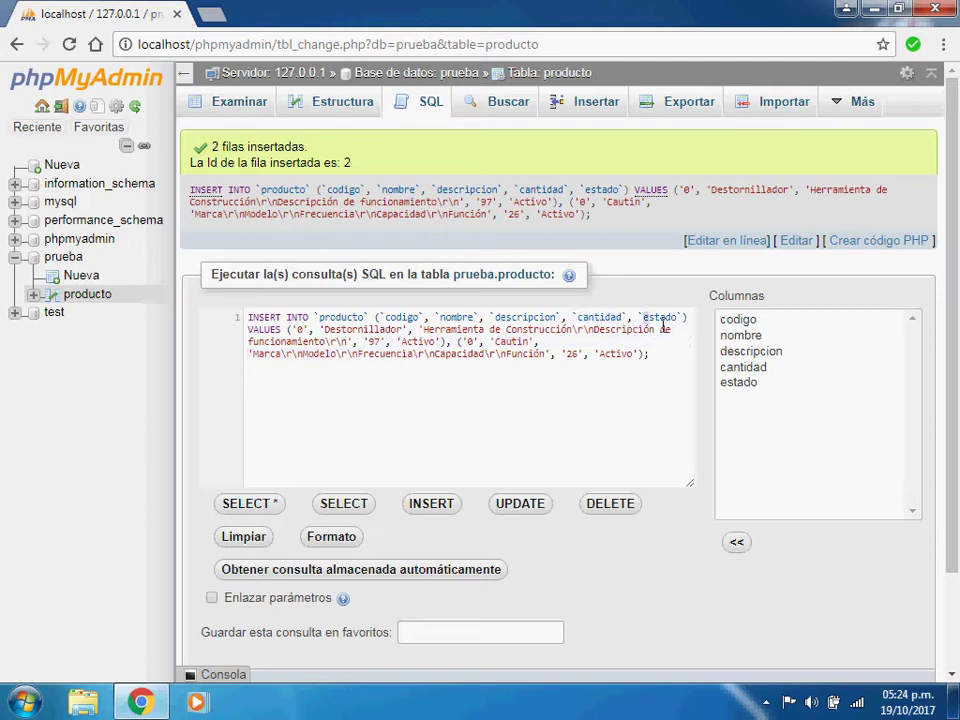
{"action": "double_click", "coordinate": [418, 341]}
{"action": "double_click", "coordinate": [614, 354]}
{"action": "left_click", "coordinate": [658, 364]}
{"action": "scroll", "coordinate": [593, 455], "scroll_direction": "down", "scroll_amount": 2}
{"action": "scroll", "coordinate": [593, 455], "scroll_direction": "up", "scroll_amount": 2}
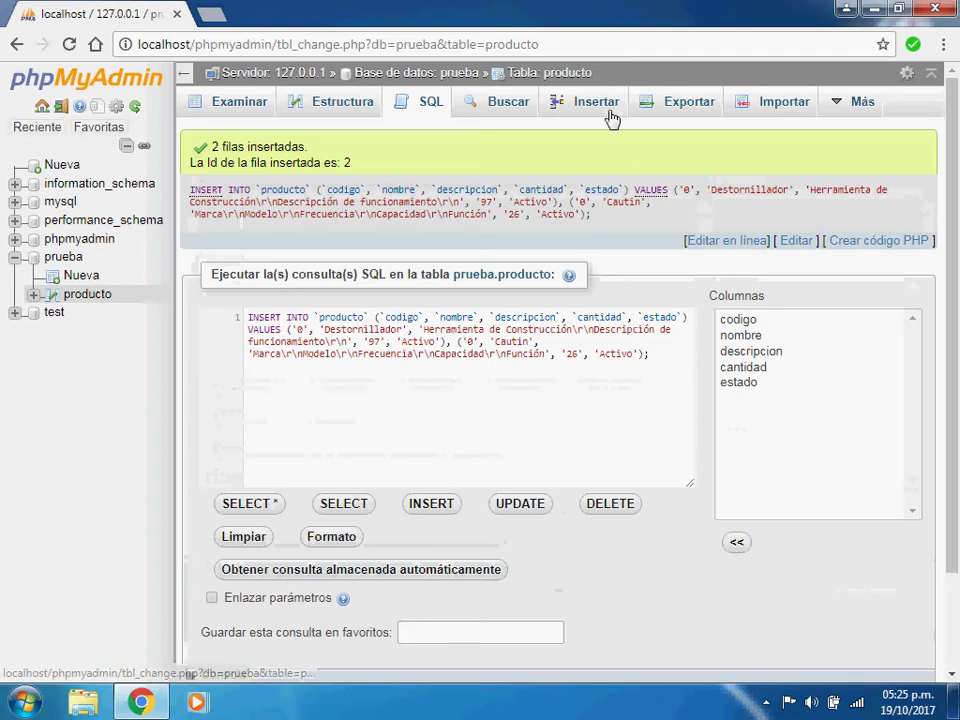
{"action": "left_click_drag", "start_coordinate": [694, 364], "coordinate": [177, 313]}
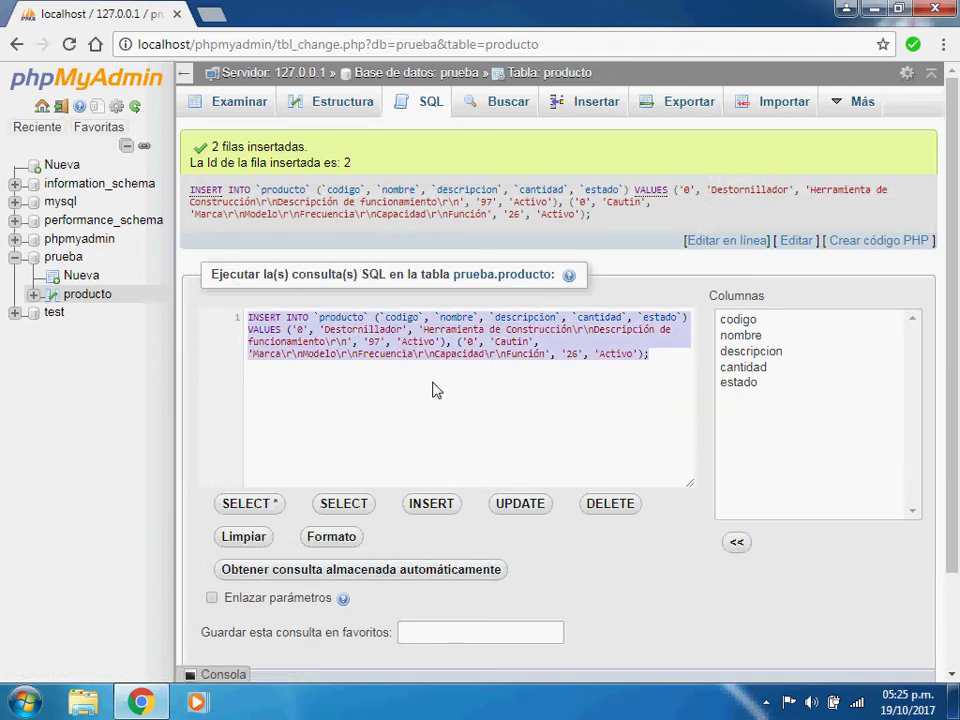
{"action": "left_click", "coordinate": [655, 372]}
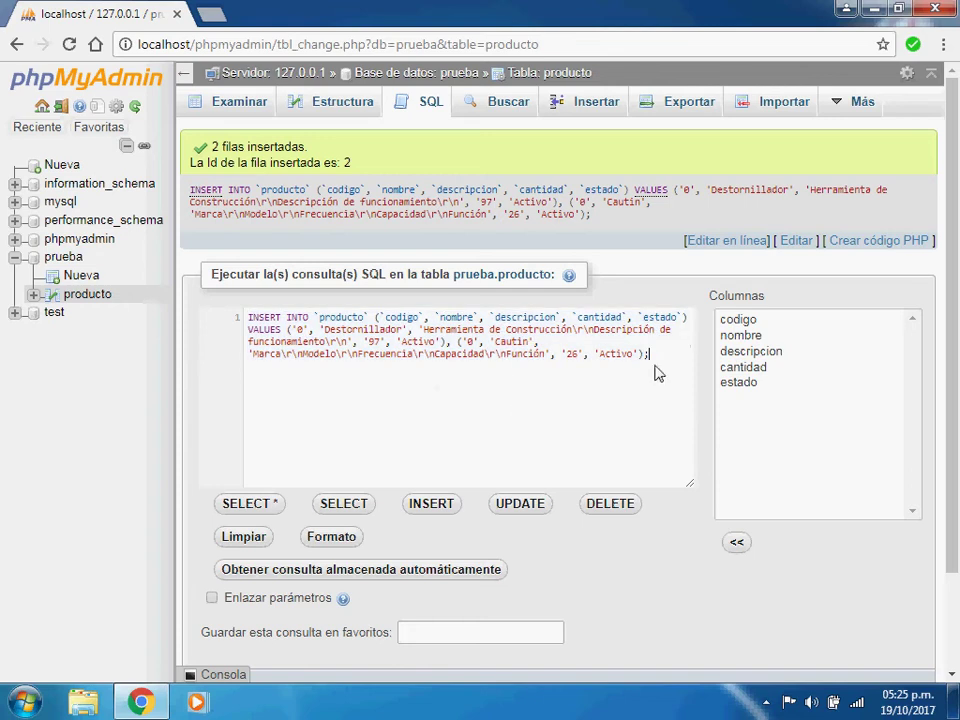